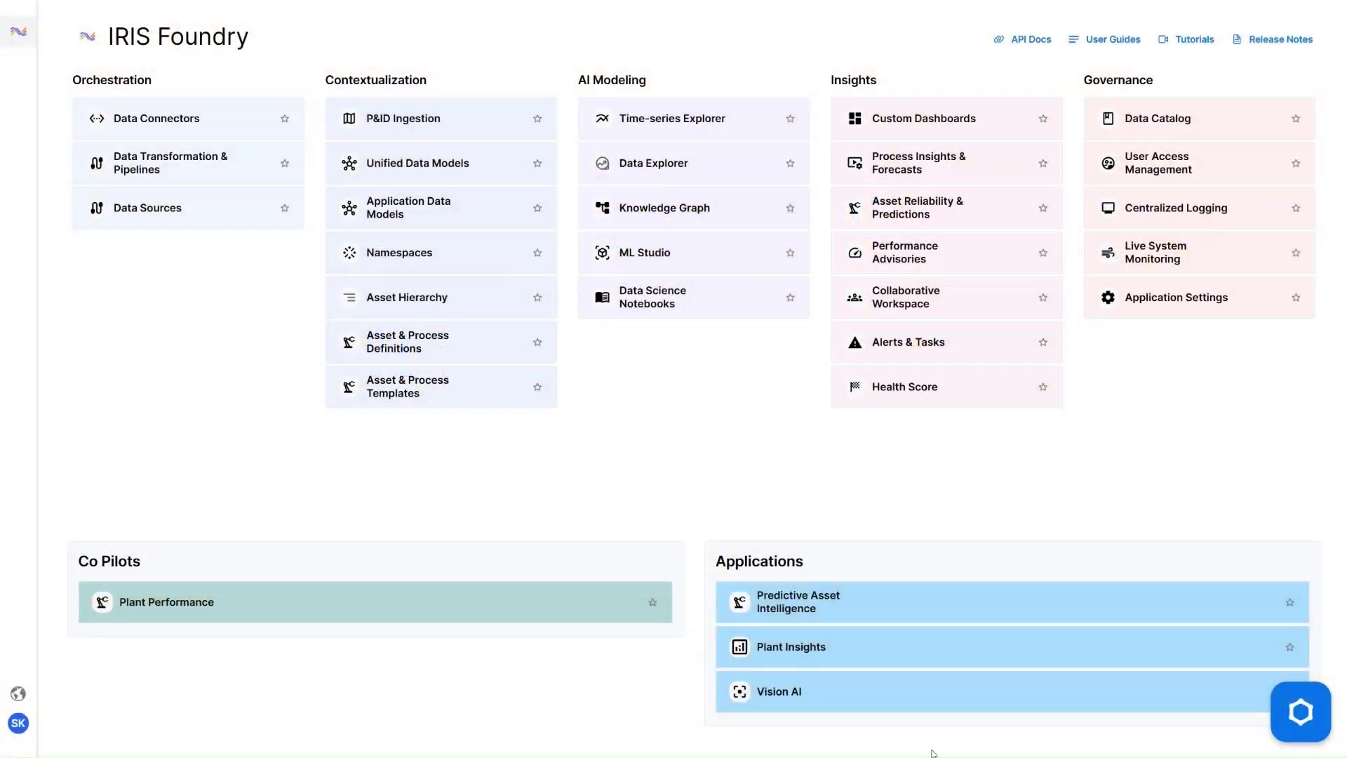
Open the Orchestration pillar overview from the IRIS Foundry home page.
click(136, 617)
View and close each pillar overview: Orchestration, Contextualization, AI Modeling, Insights and Governance.
click(139, 83)
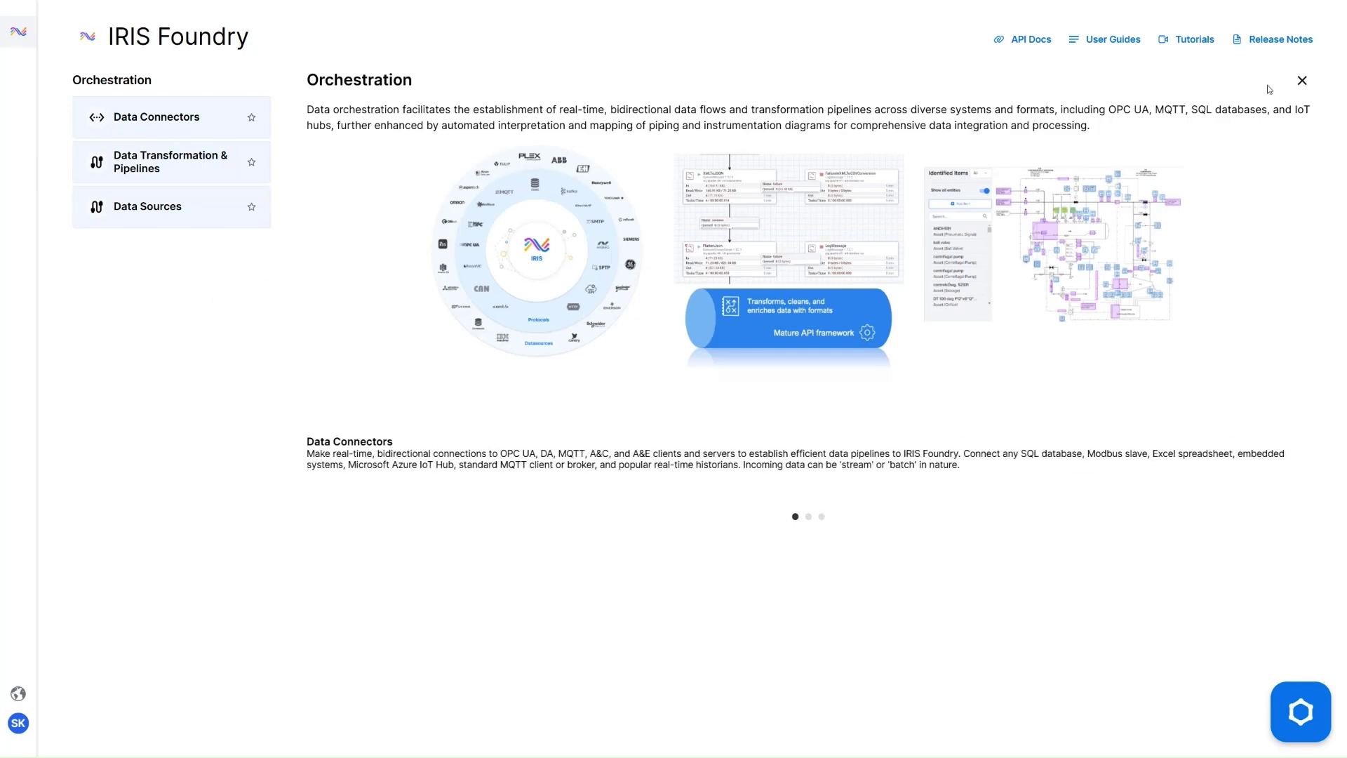
click(1302, 83)
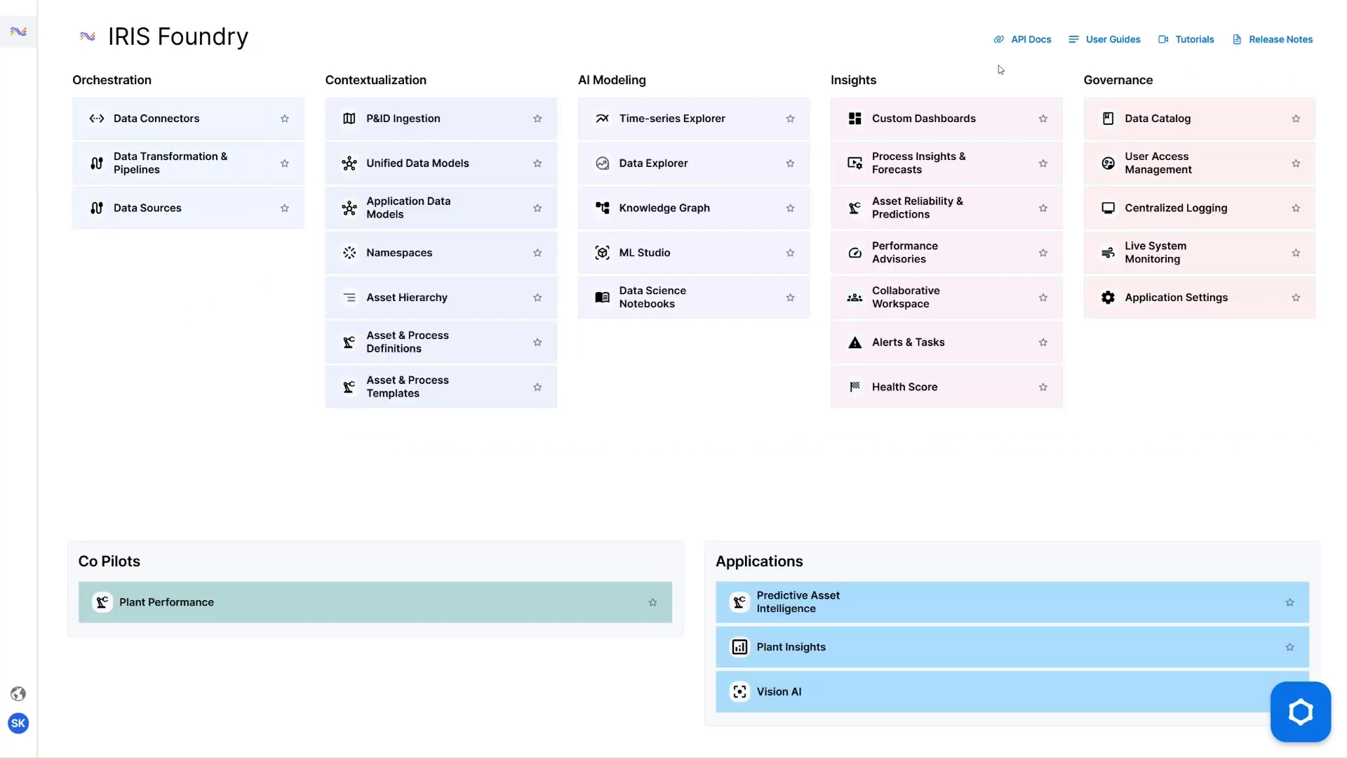
click(415, 83)
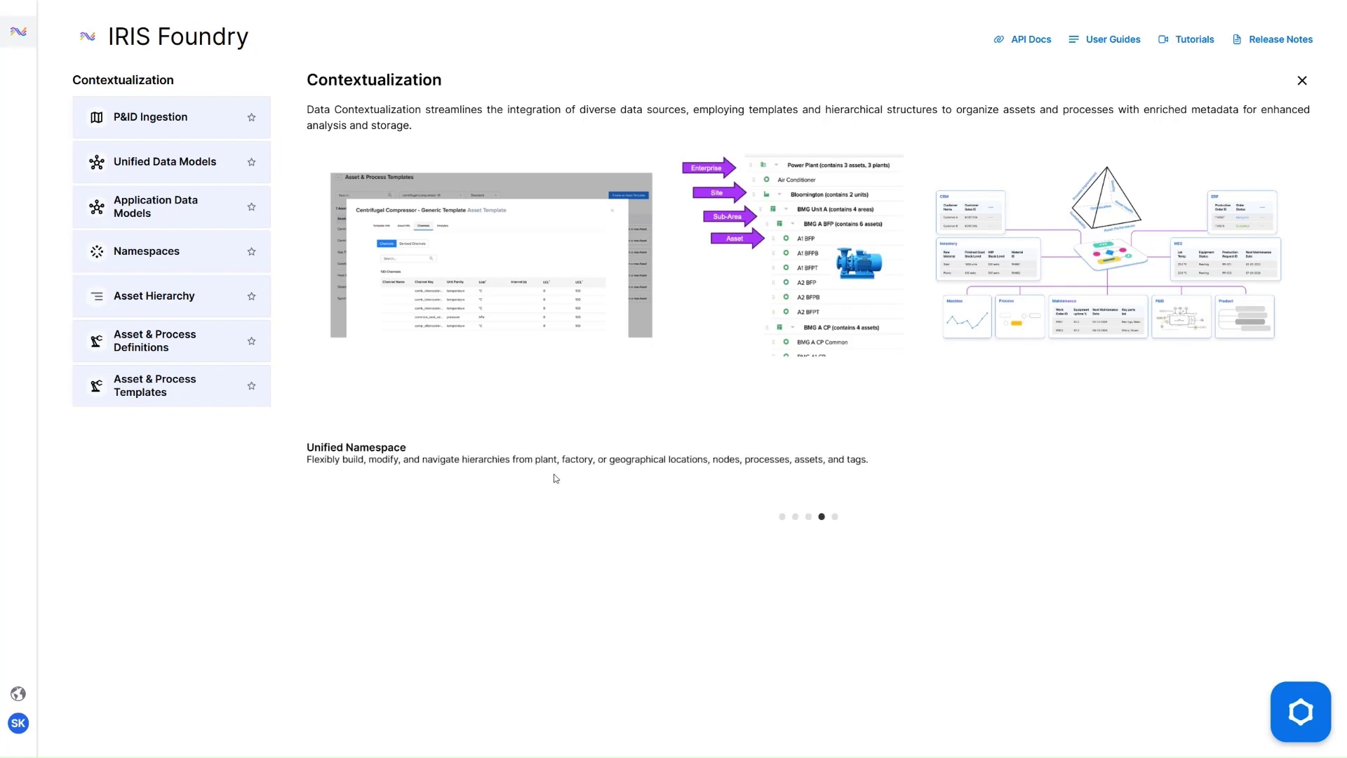
click(1303, 81)
click(654, 148)
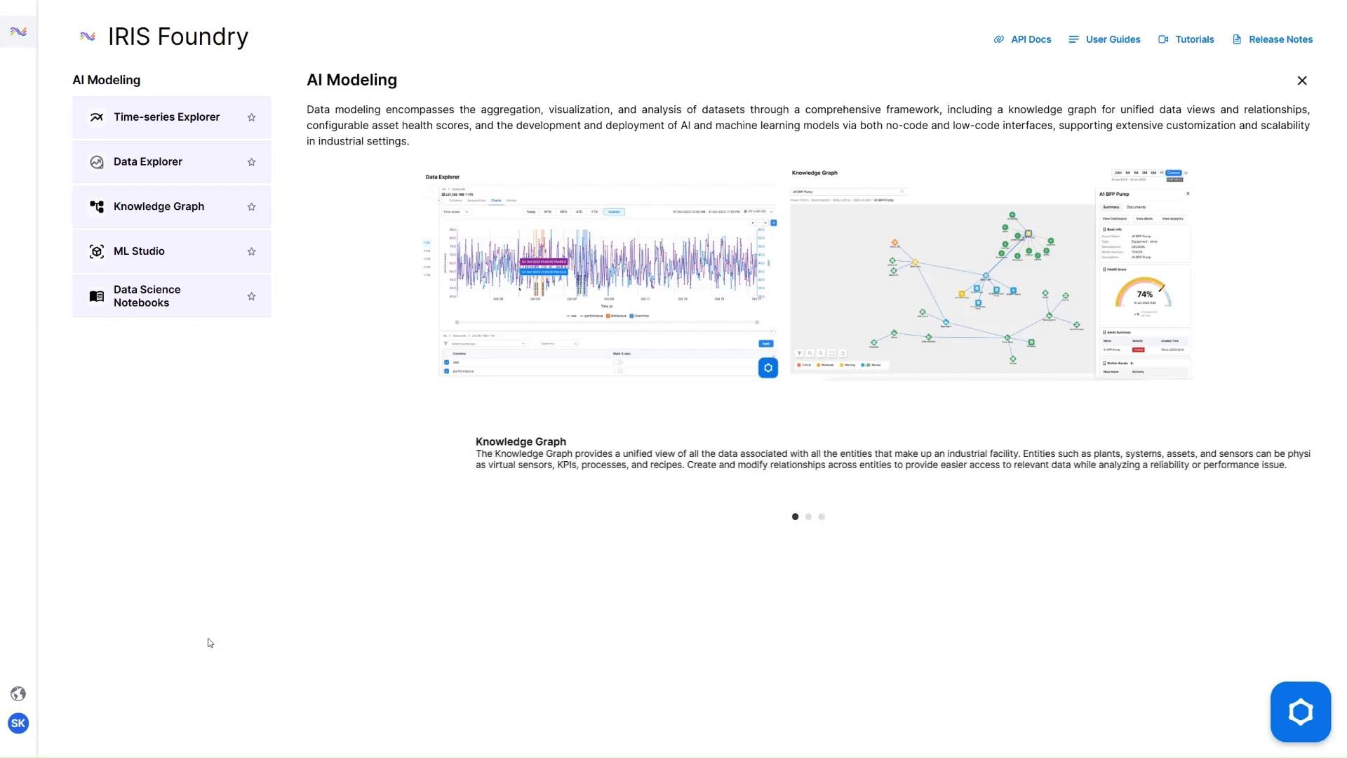
click(1301, 81)
click(870, 82)
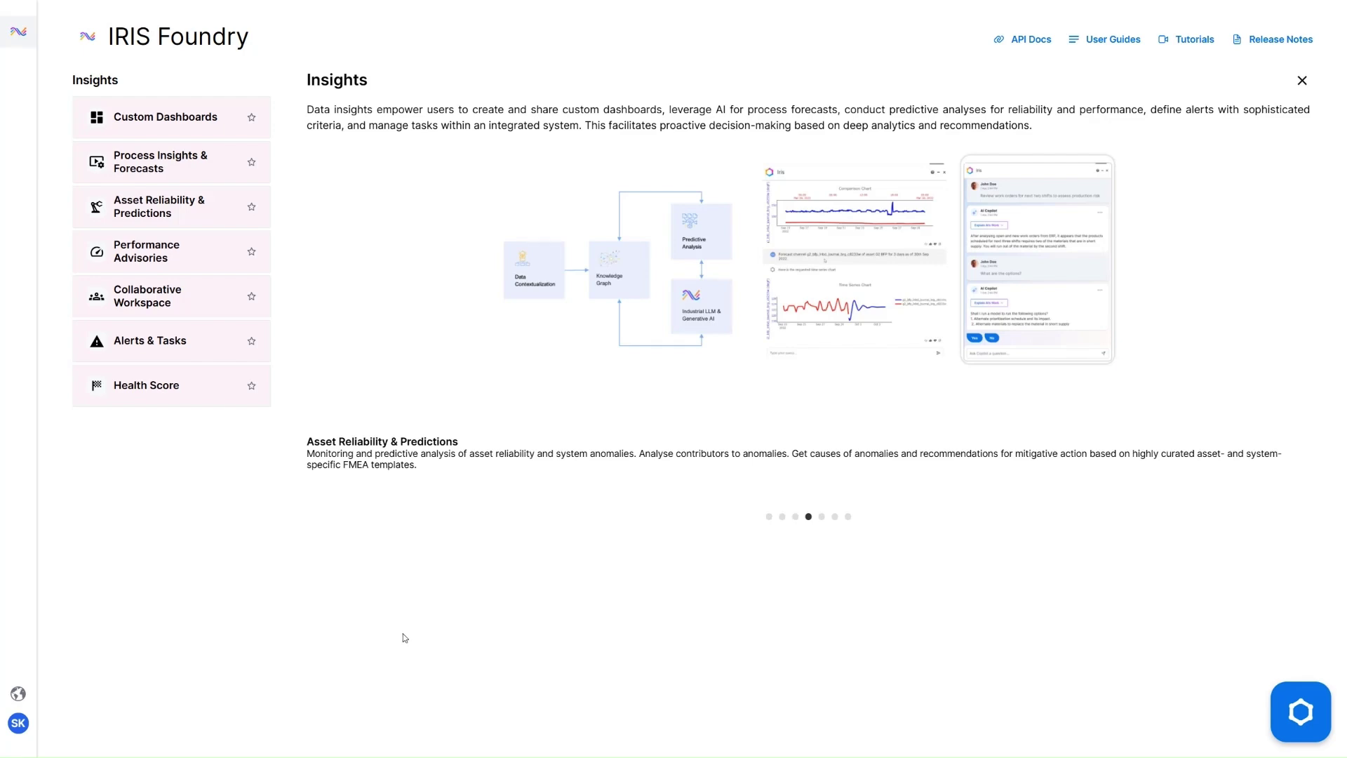
click(1302, 85)
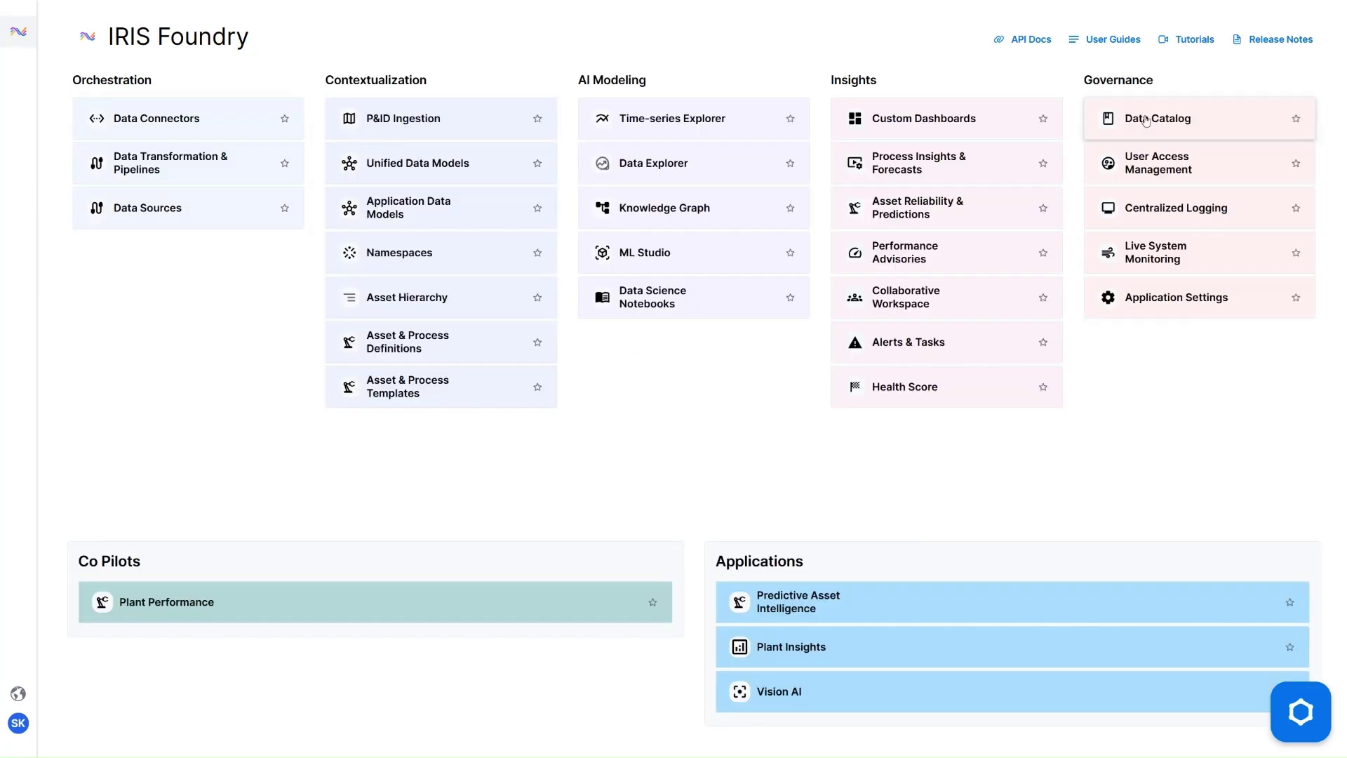
click(1122, 78)
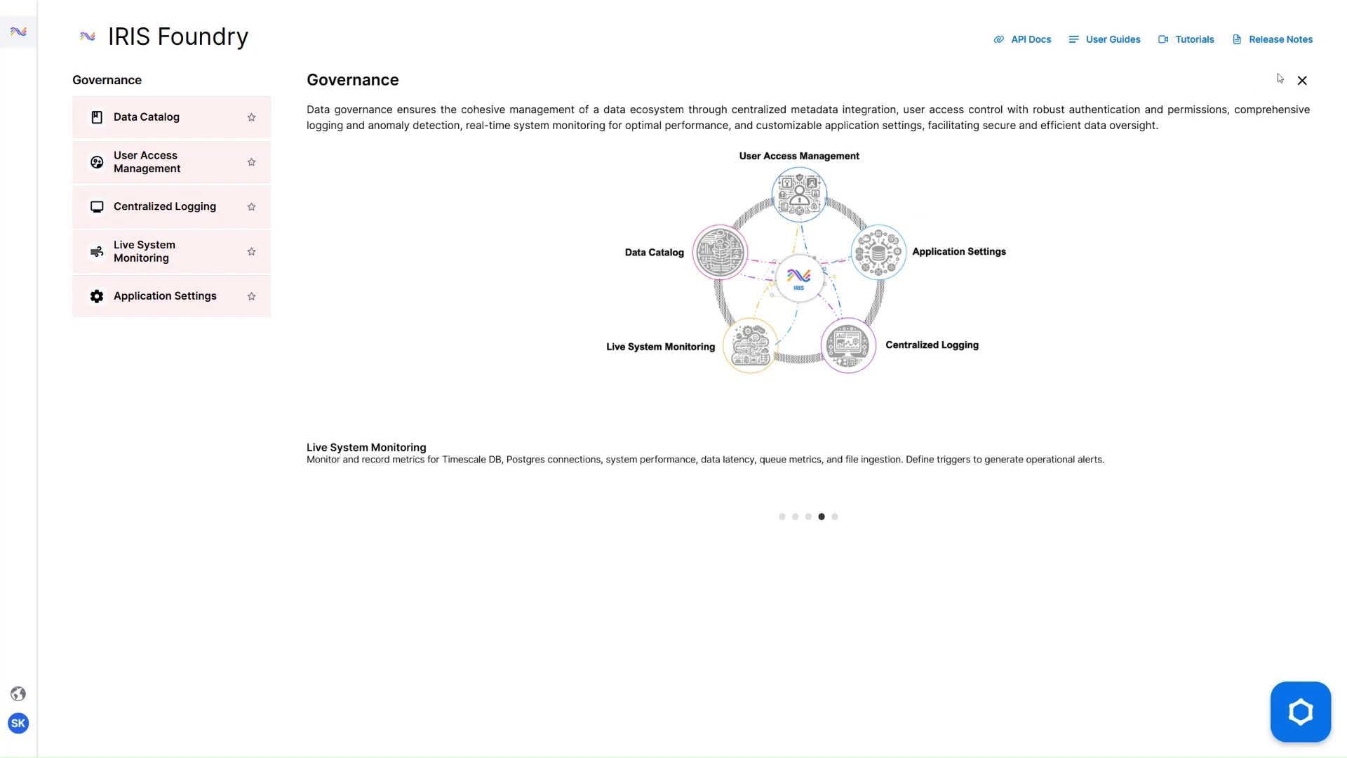
click(1304, 82)
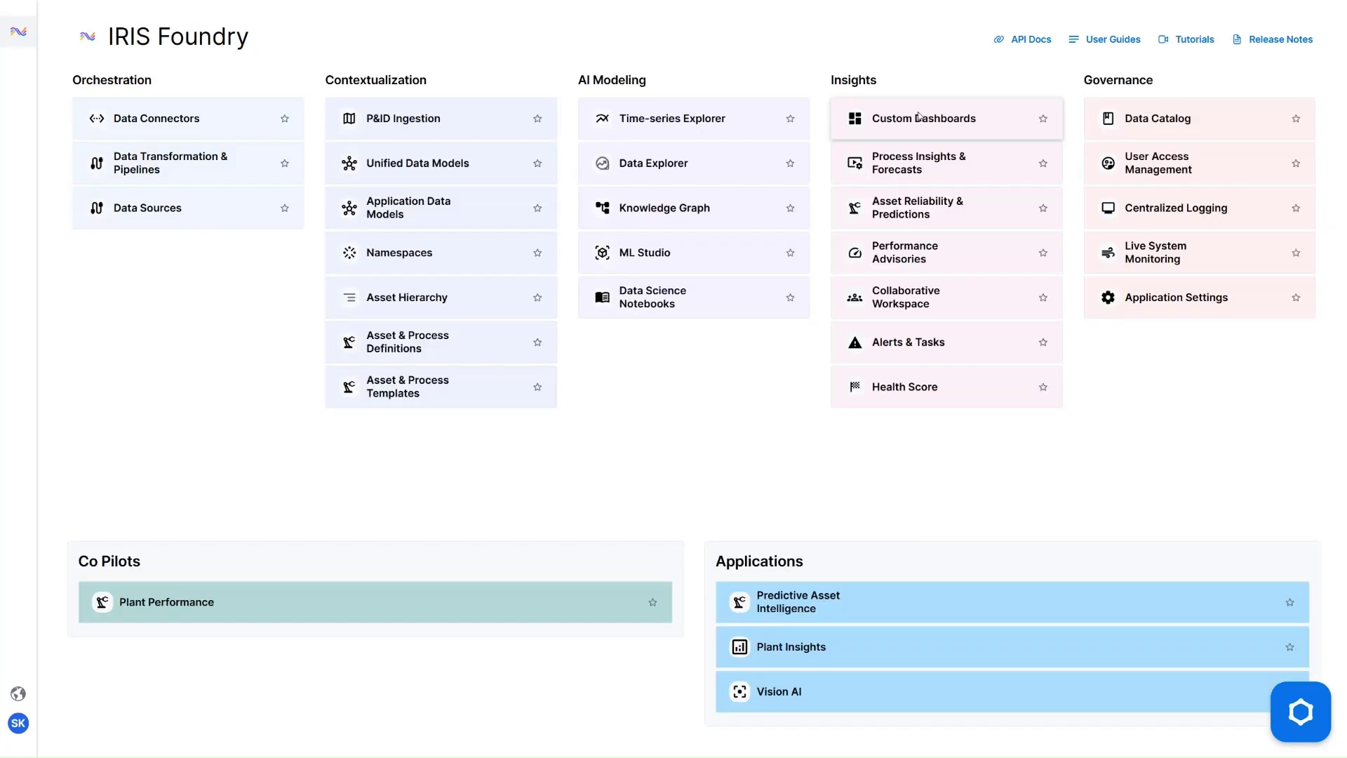
Open the SAI Energy graph from Knowledge Graph, keeping All Graphs listed.
click(669, 215)
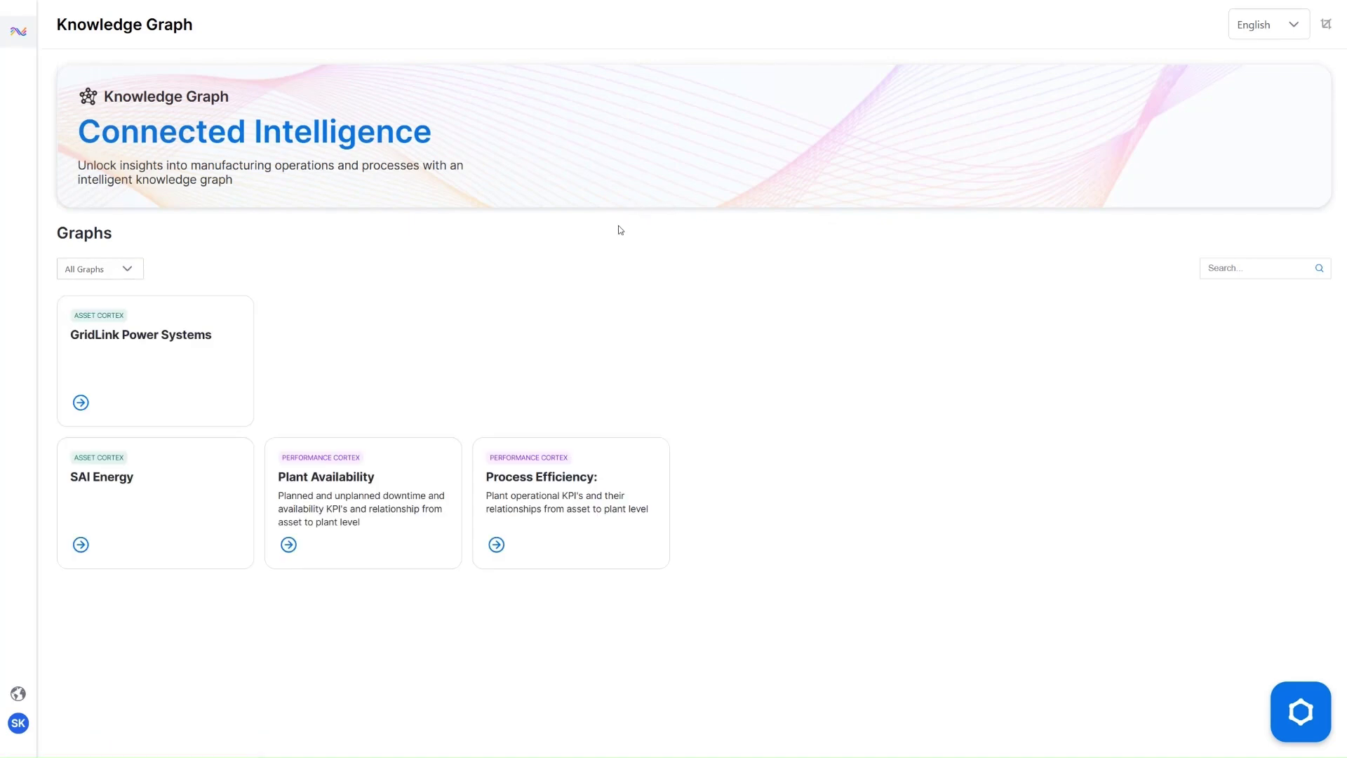
click(137, 274)
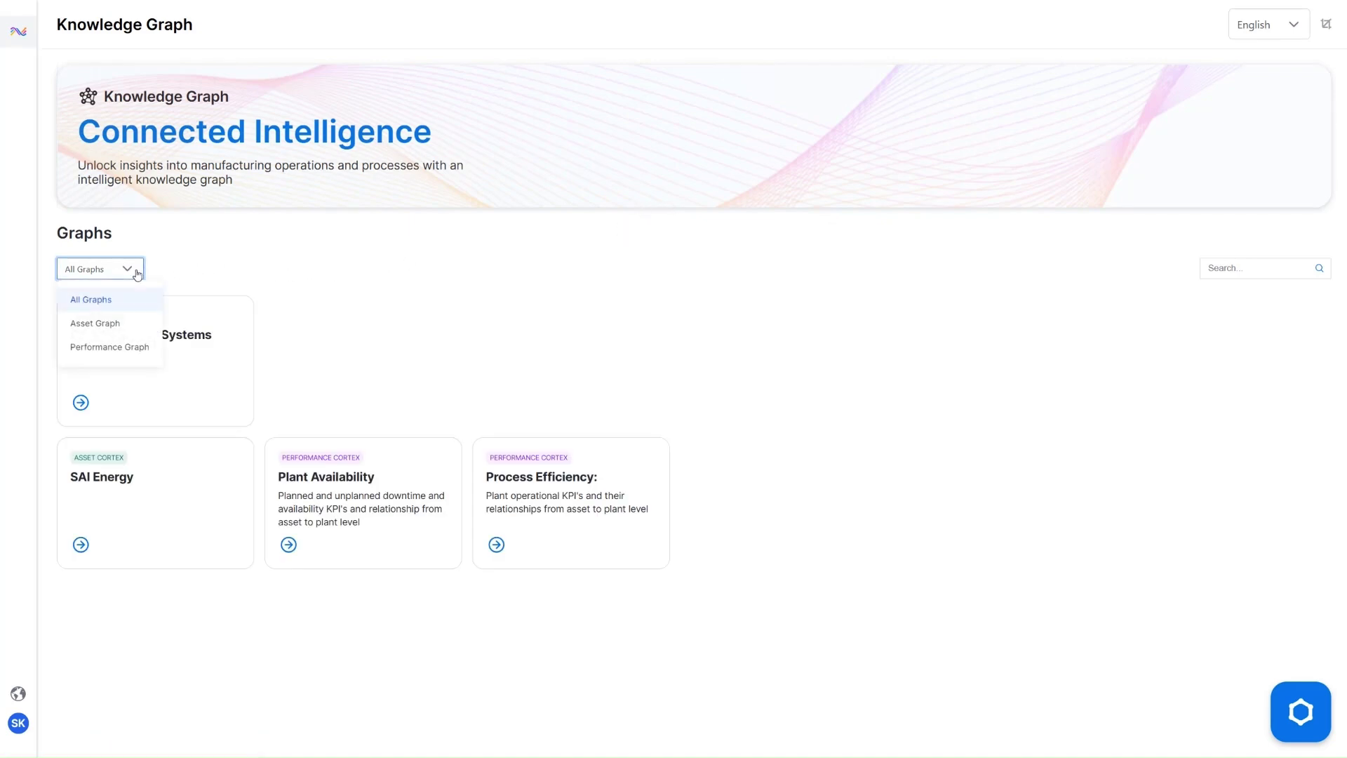
click(189, 256)
click(568, 505)
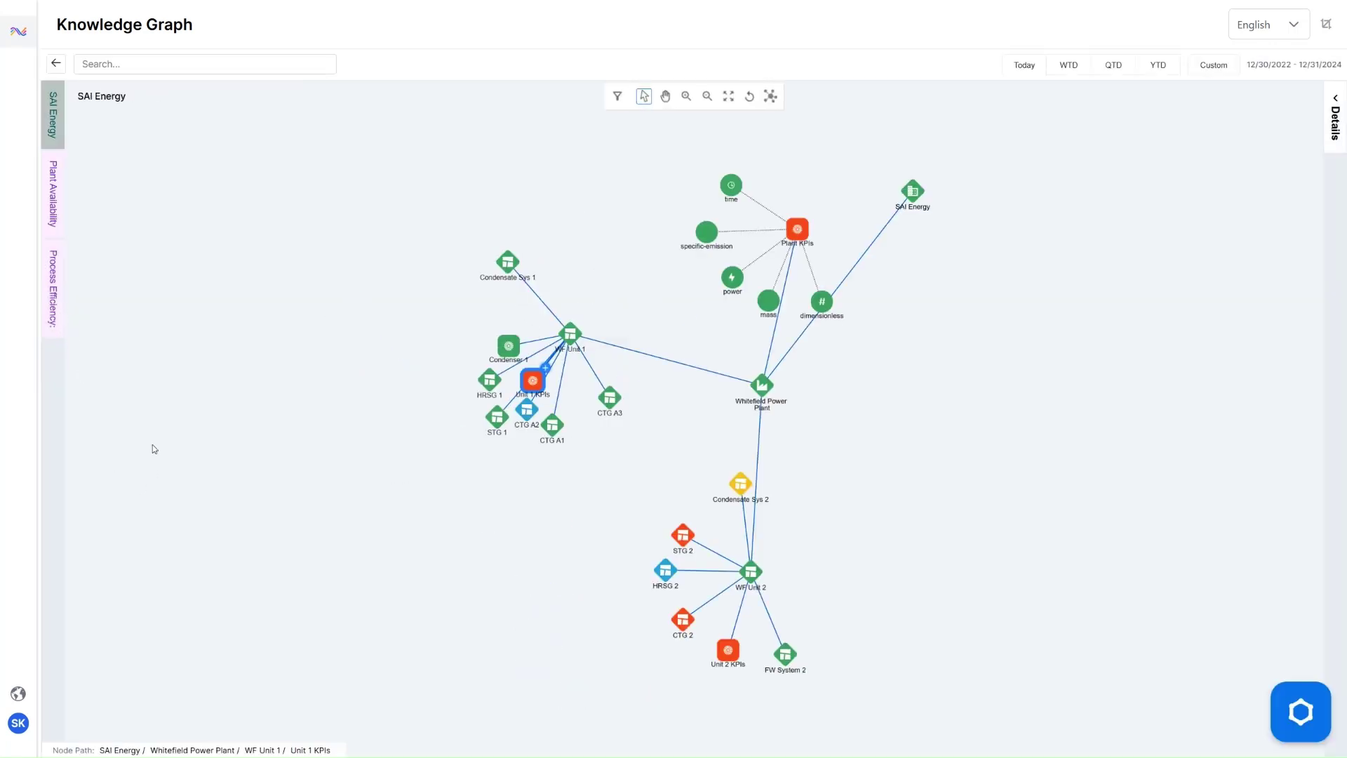
Compare with Plant Availability side by side and move Unit 1 KPIs left, showing its details.
click(47, 200)
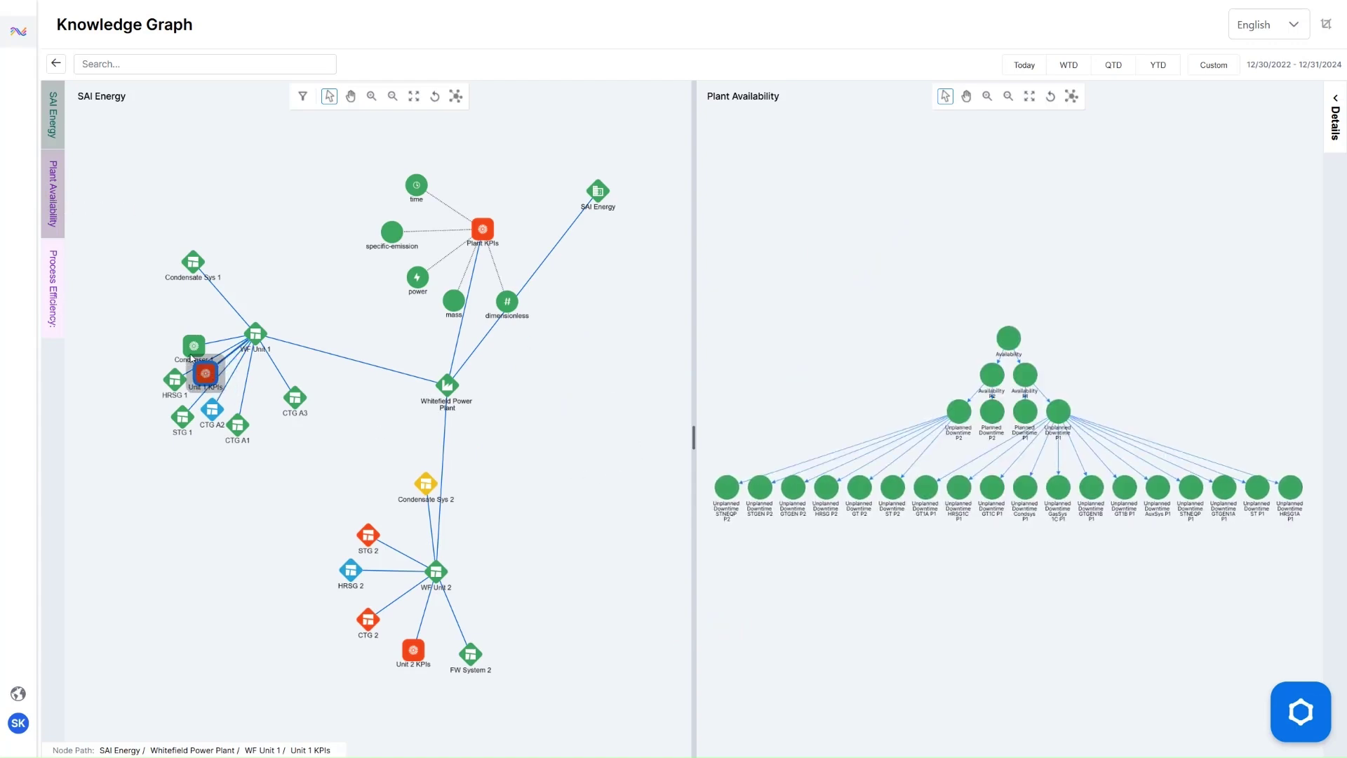
drag(224, 383, 116, 313)
click(114, 311)
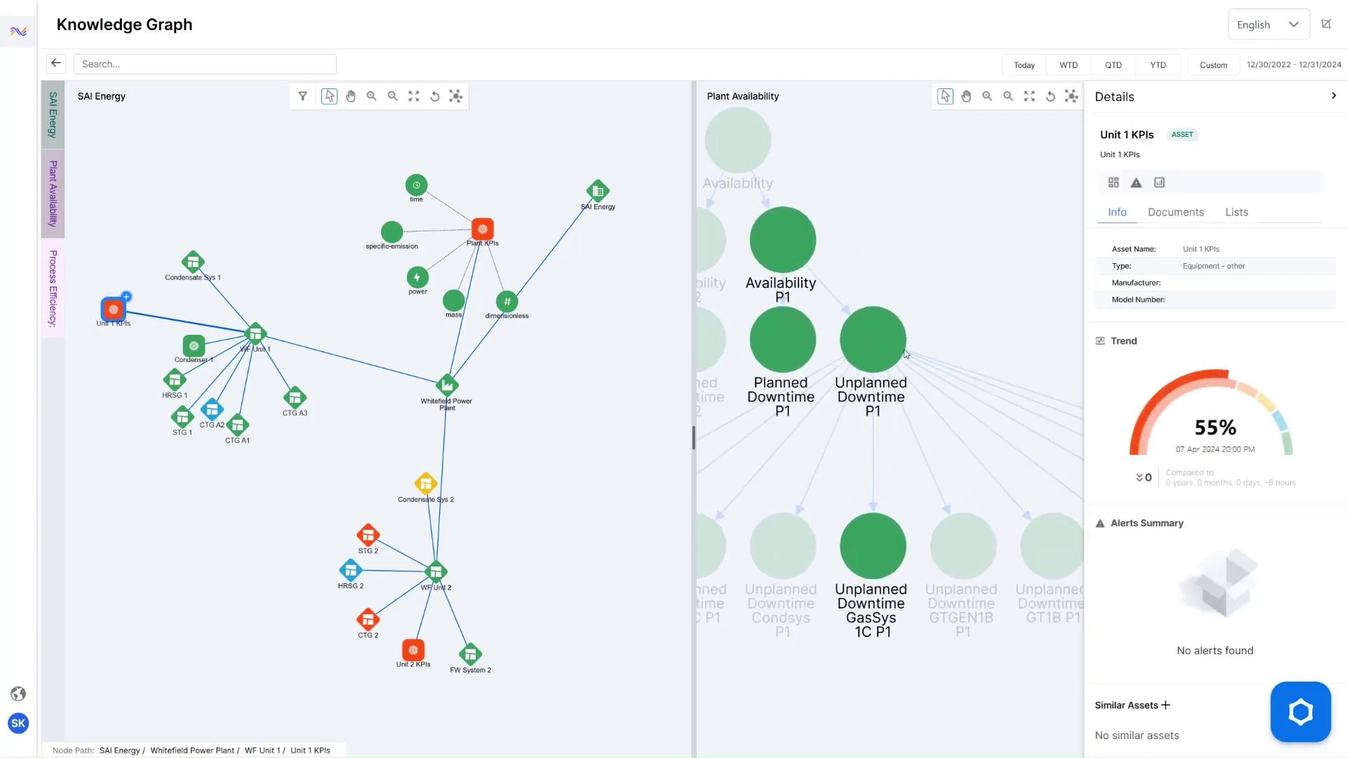
Inspect the Unplanned Downtime P1, Availability P1 and STNEQP P2 KPIs, then close the comparison.
click(892, 356)
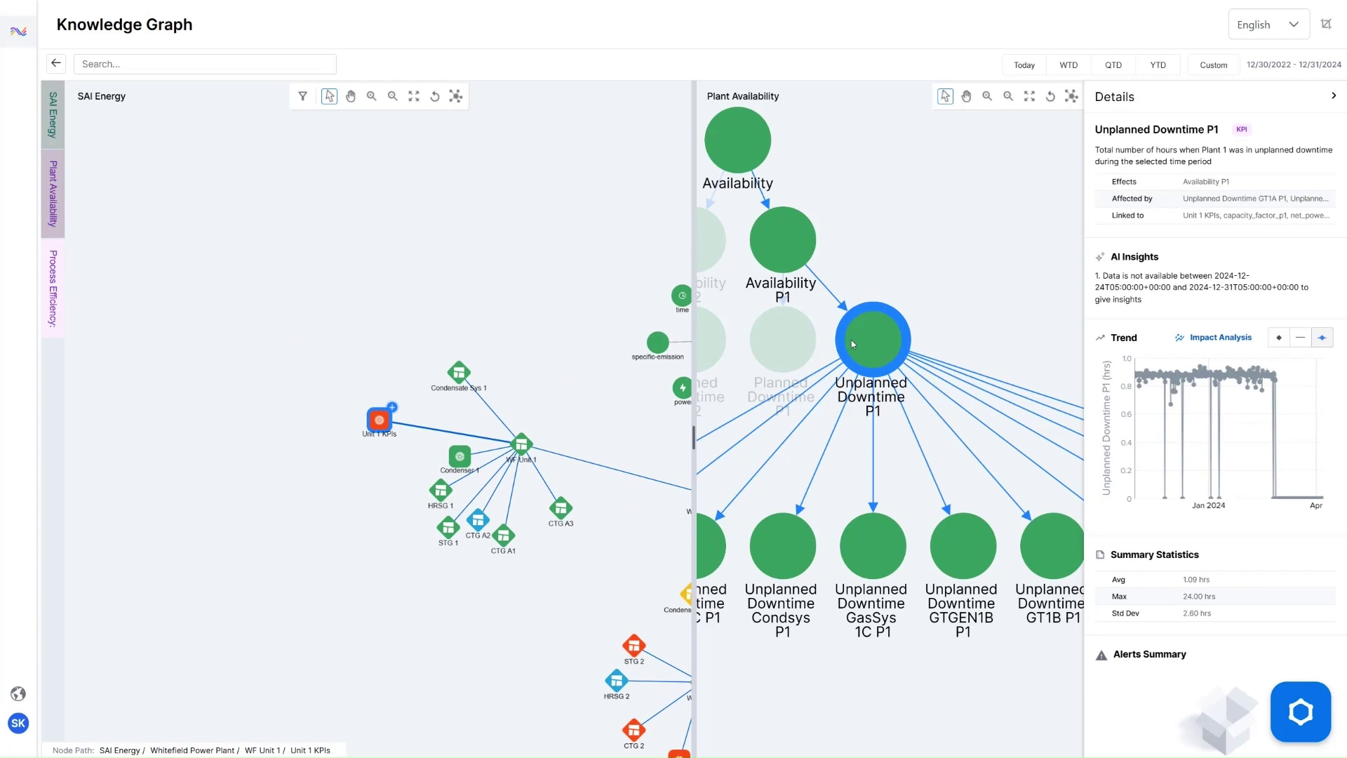
click(790, 246)
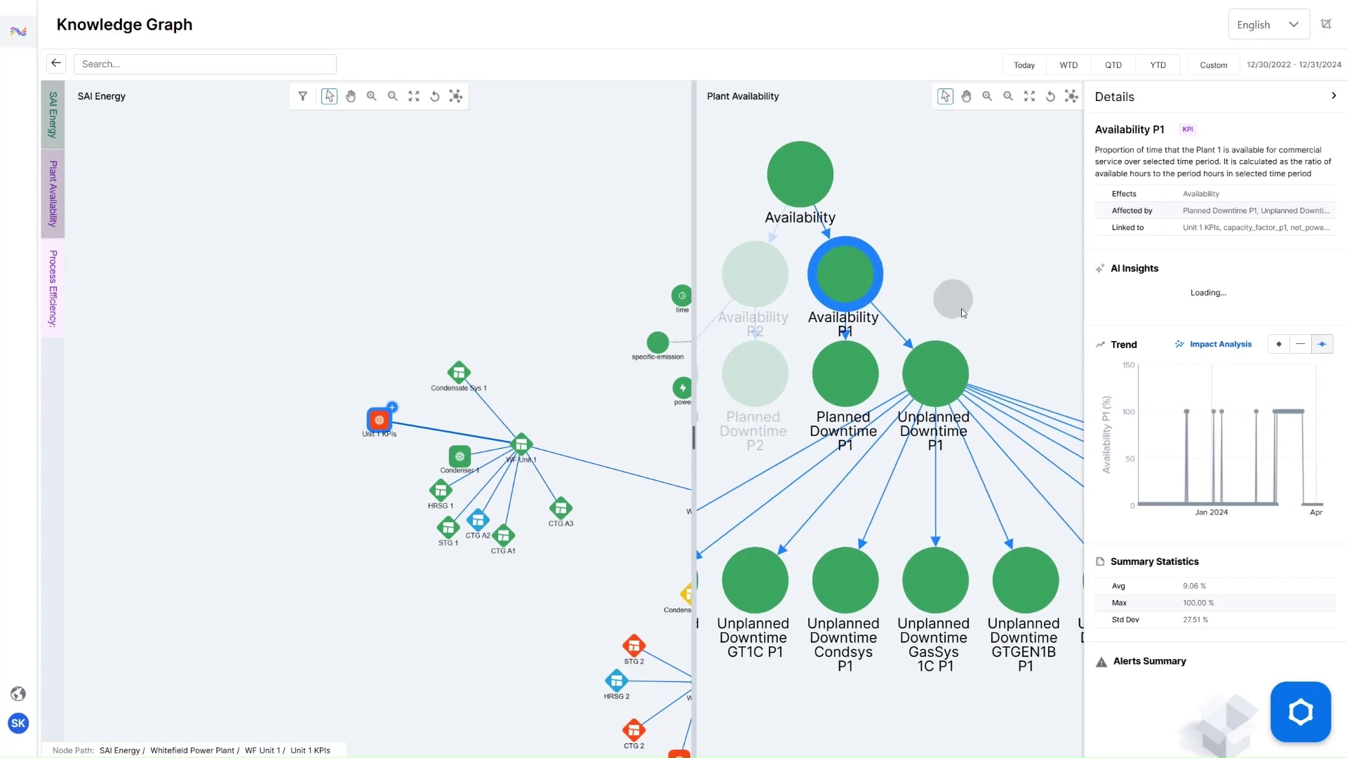
click(53, 211)
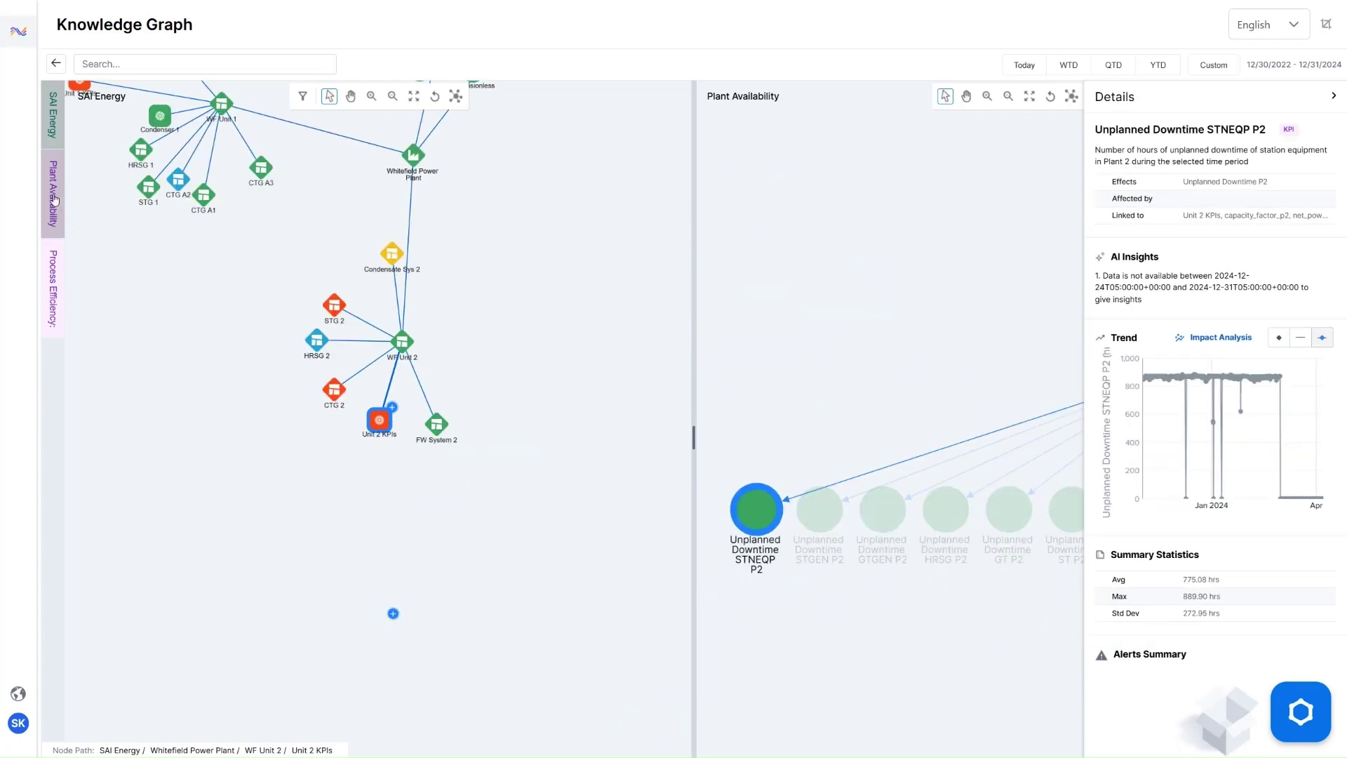
click(56, 200)
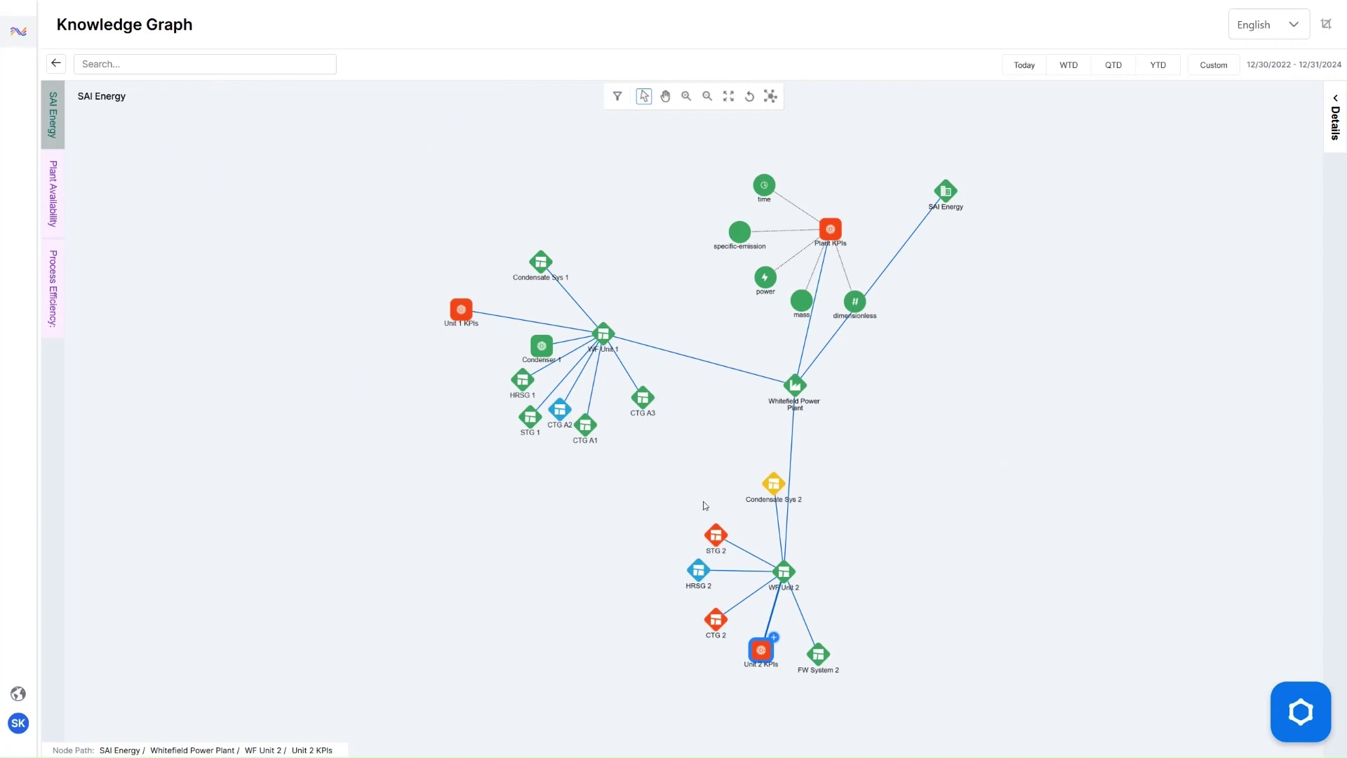
Show Similarity, Energy Transfer and Mass Transfer edges, expanding nodes to Equipment level.
click(620, 96)
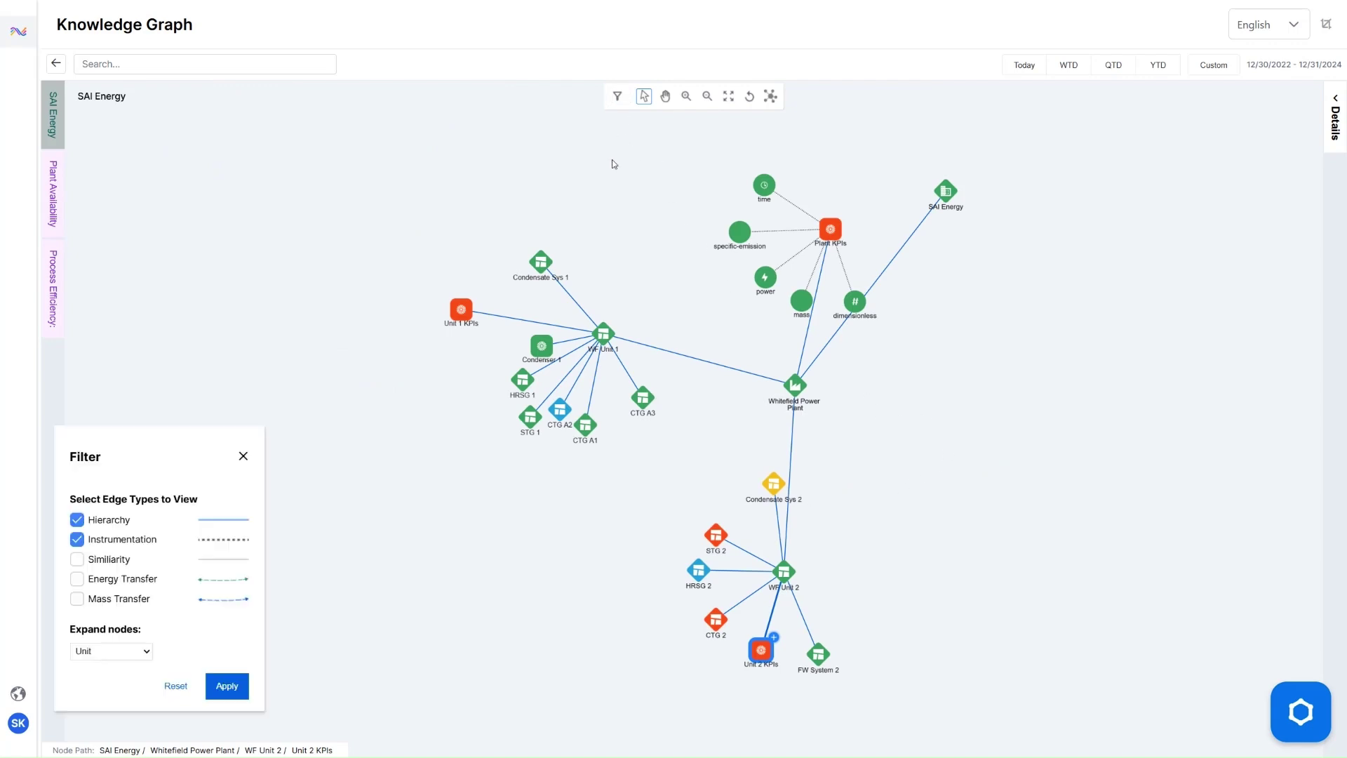
click(77, 560)
click(77, 579)
click(137, 654)
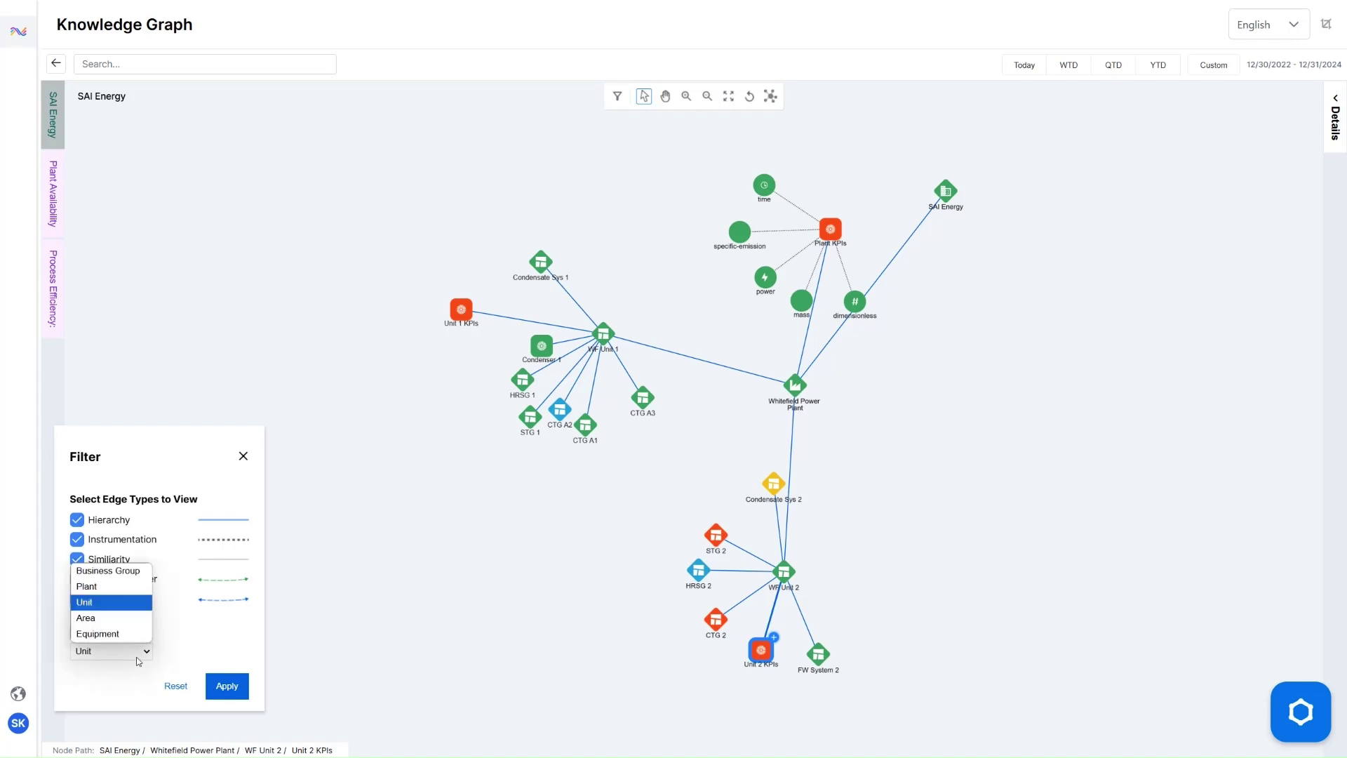
click(102, 634)
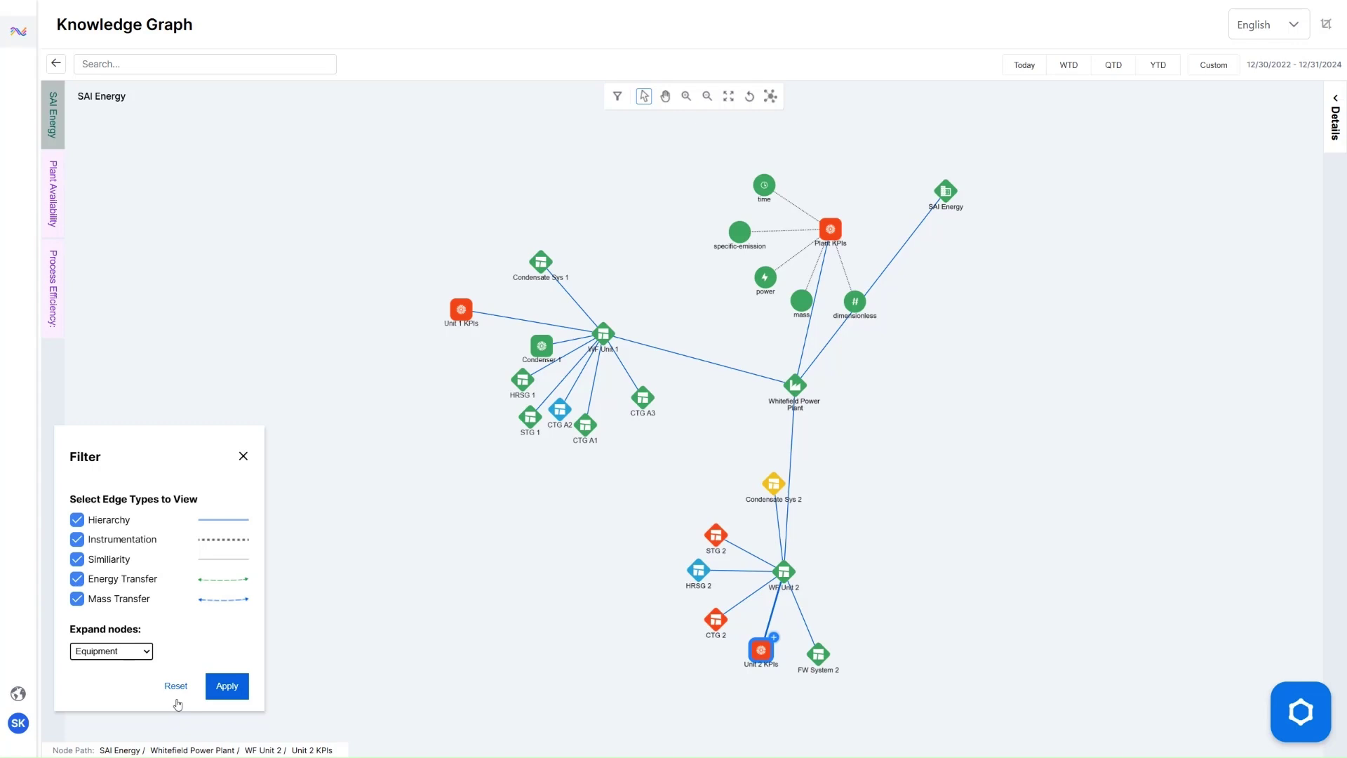
click(228, 686)
Compare Condenser 1 with Steam Turbine 2, ST Generator 2 and Steam Turbine 1.
click(614, 425)
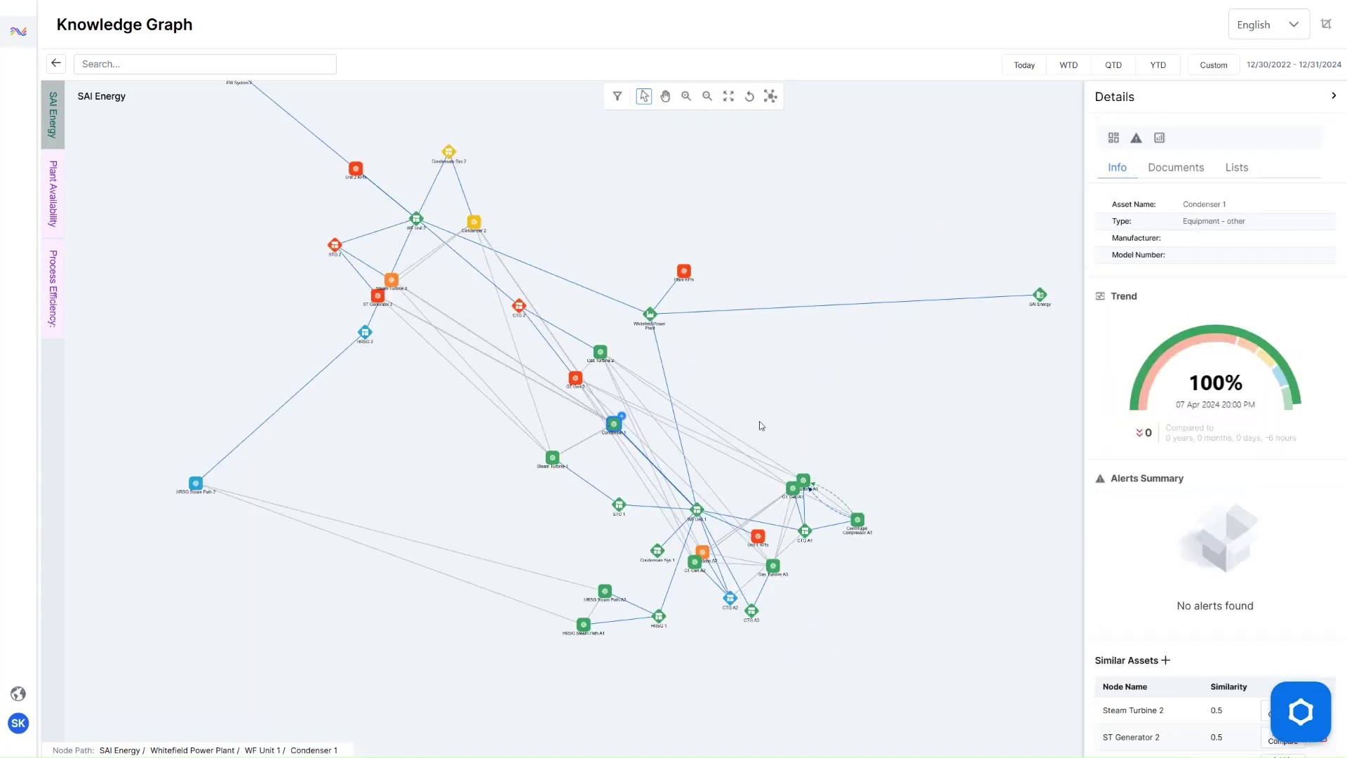
scroll(1219, 631, down, 3)
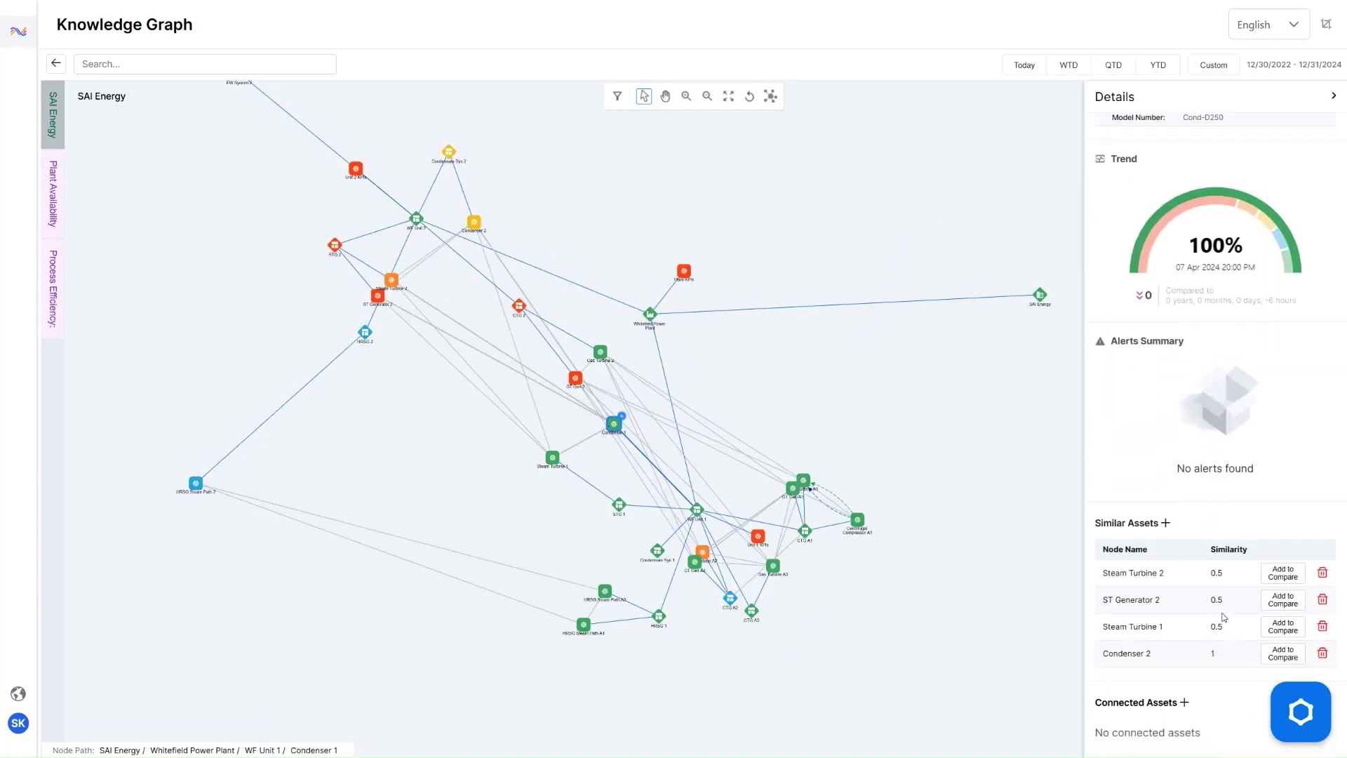
click(1286, 574)
click(1295, 600)
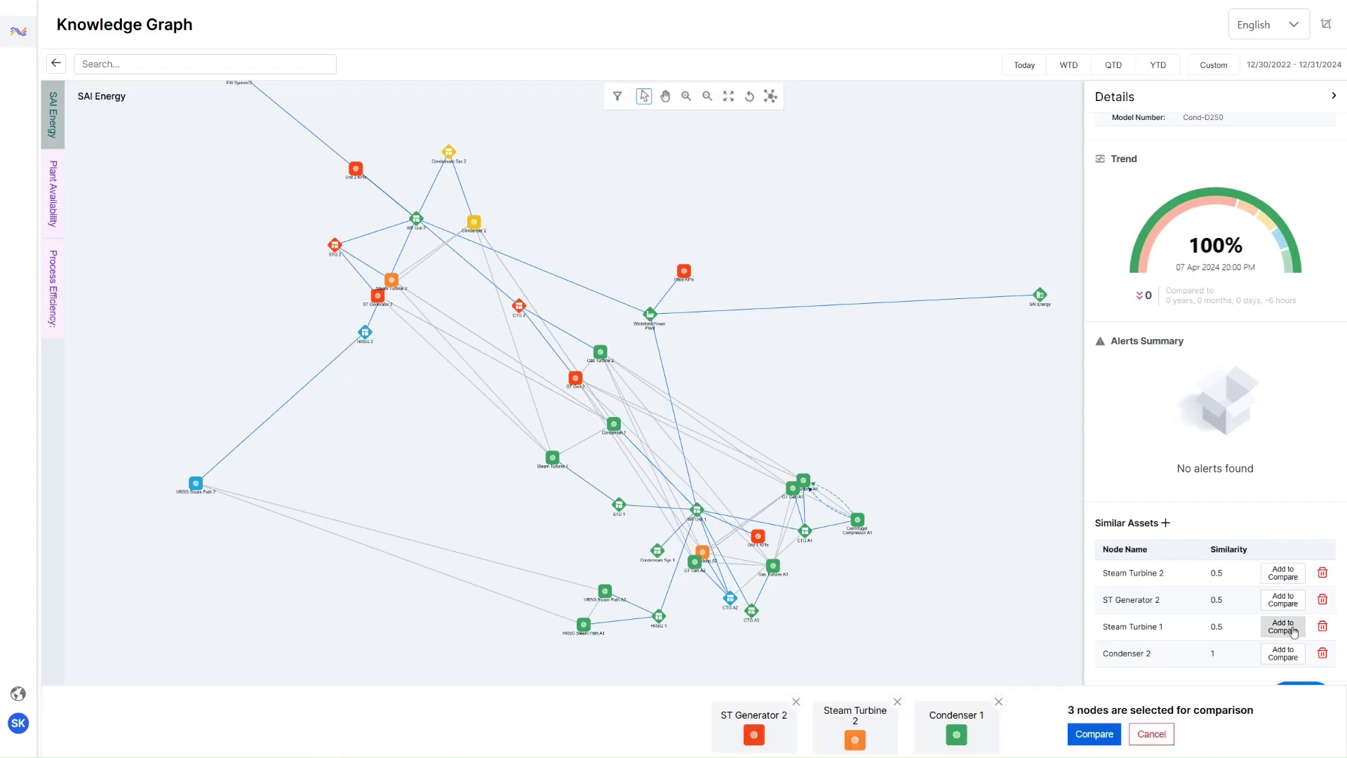
click(1291, 628)
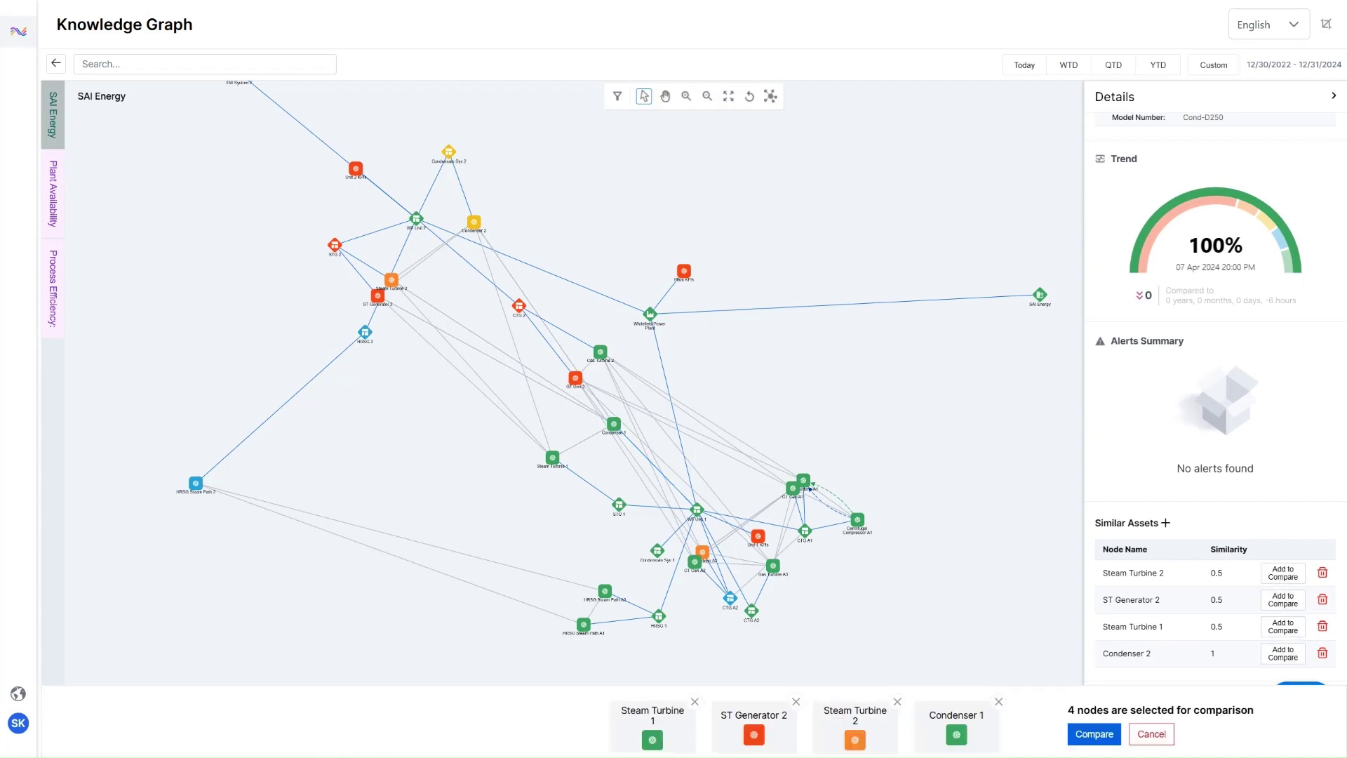
click(1107, 737)
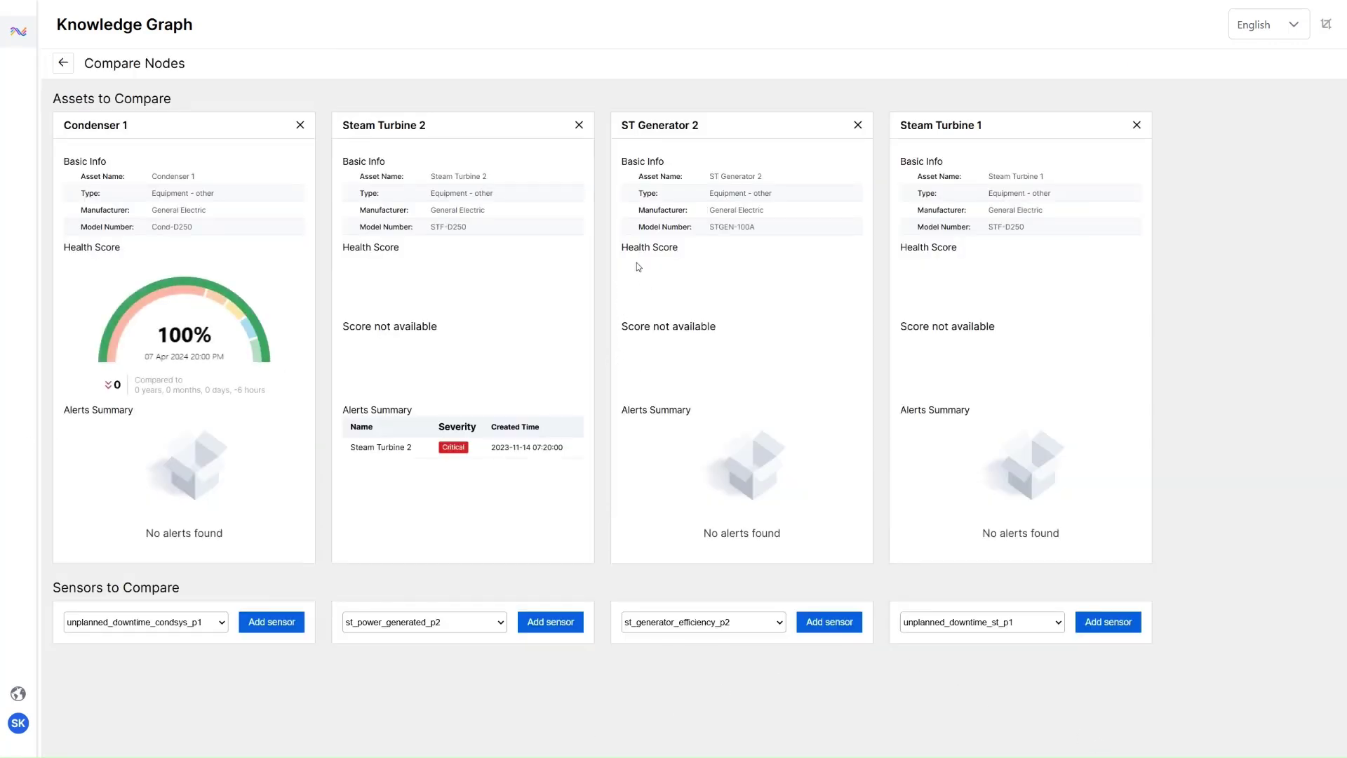
Return to the graph and view the documents for Centrifugal Compressor A1.
key(alt+Left)
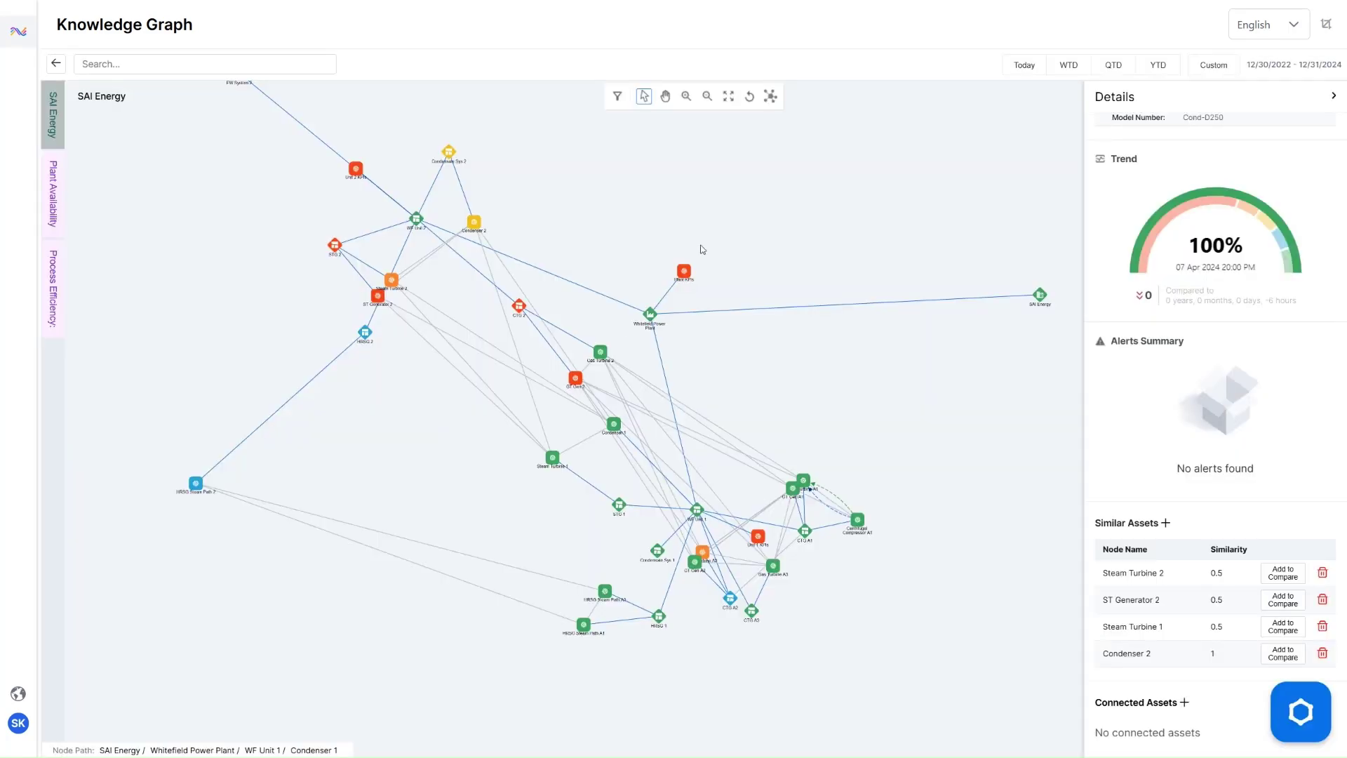
scroll(823, 558, up, 5)
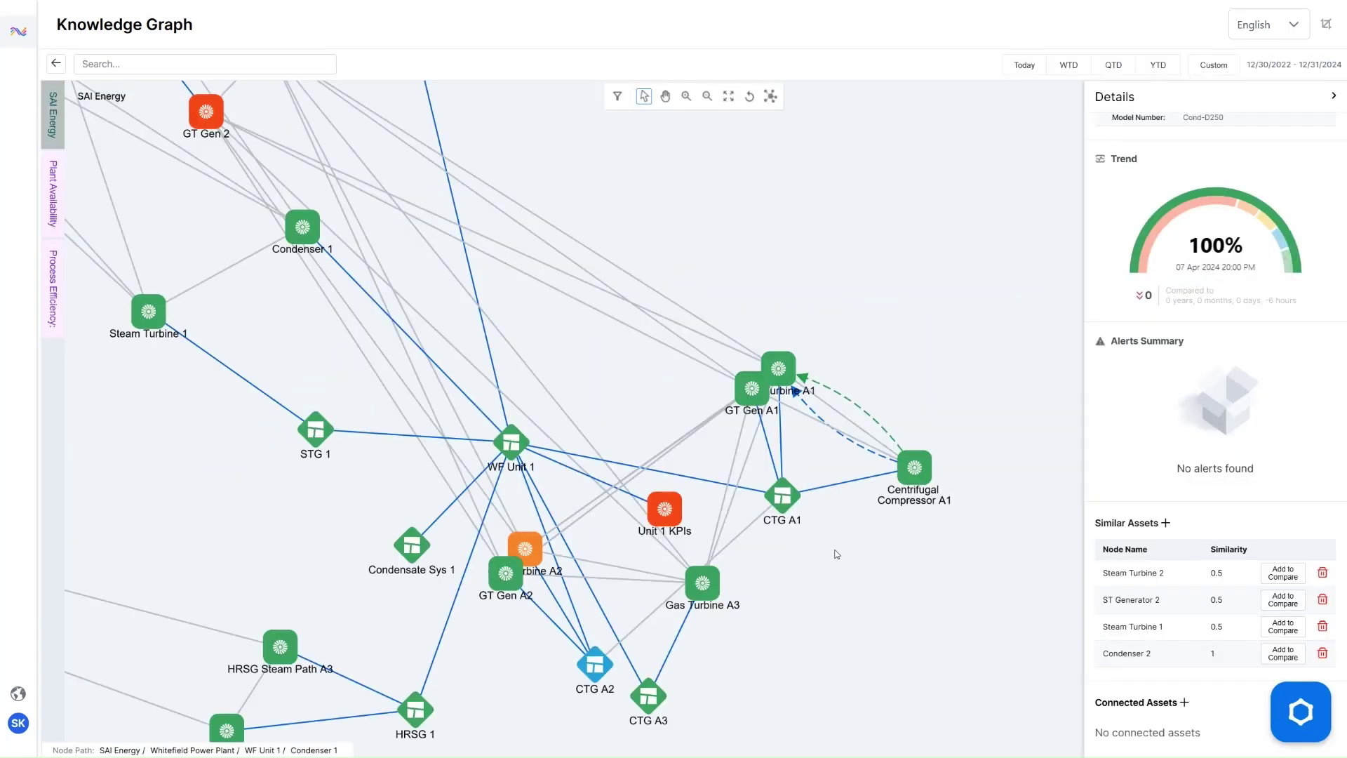
click(915, 472)
click(1164, 160)
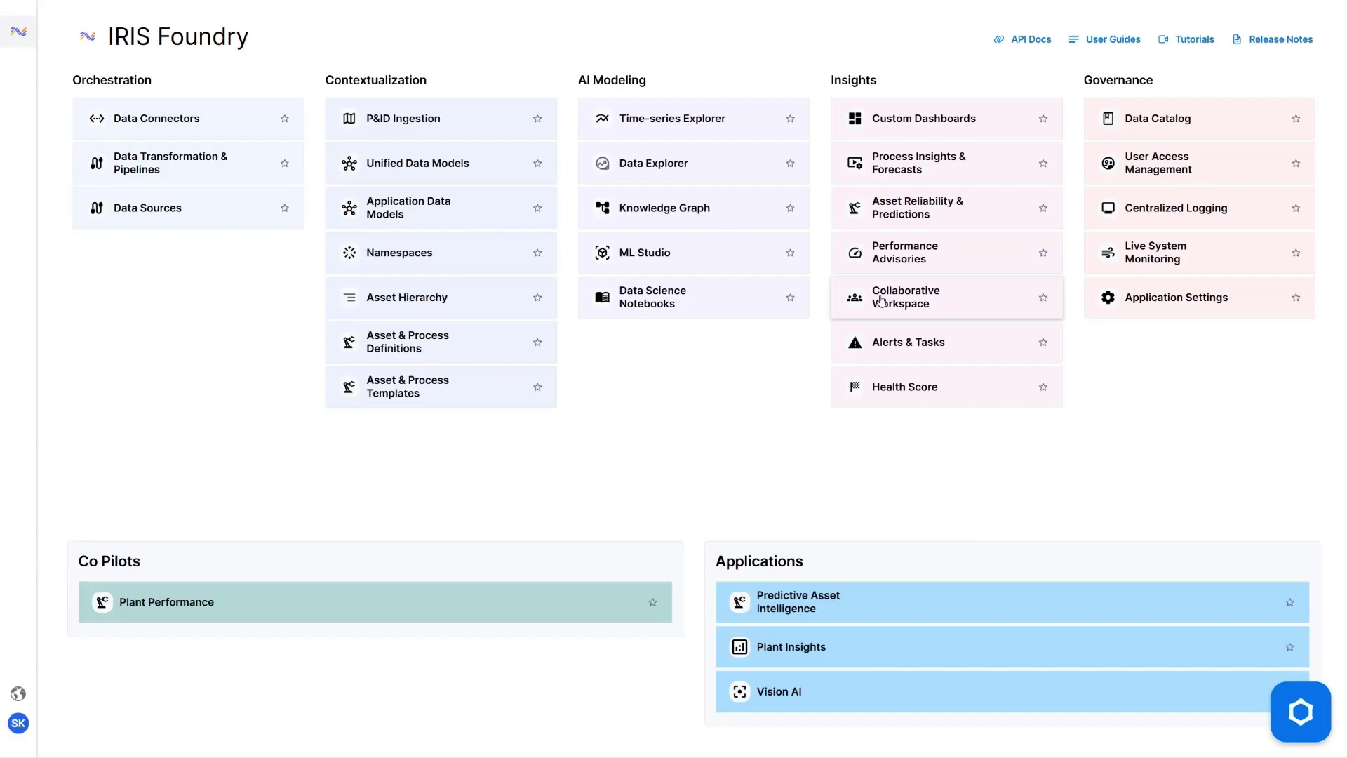
Ask IRIS on the WF Unit 2 dashboard to list ADE alerts, viewing the Reliability Skill steps.
click(916, 215)
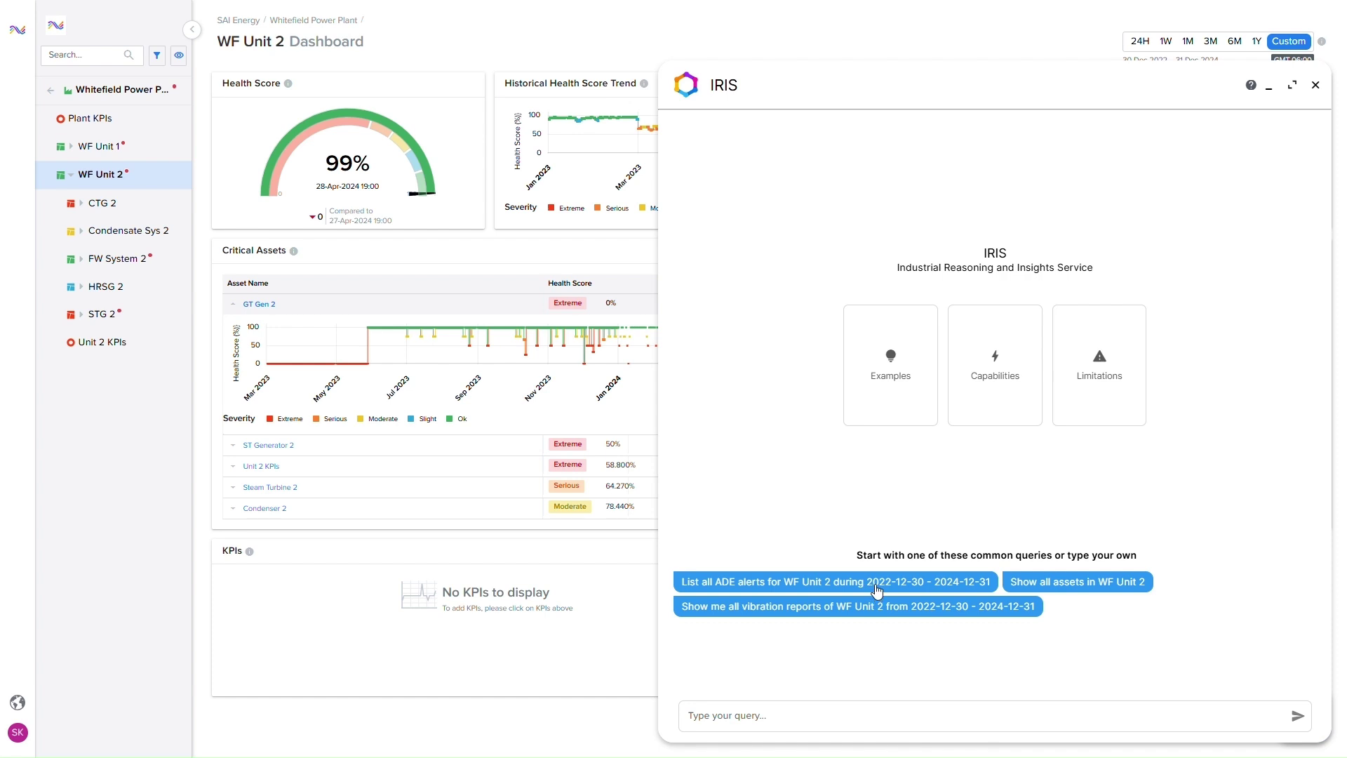
click(876, 590)
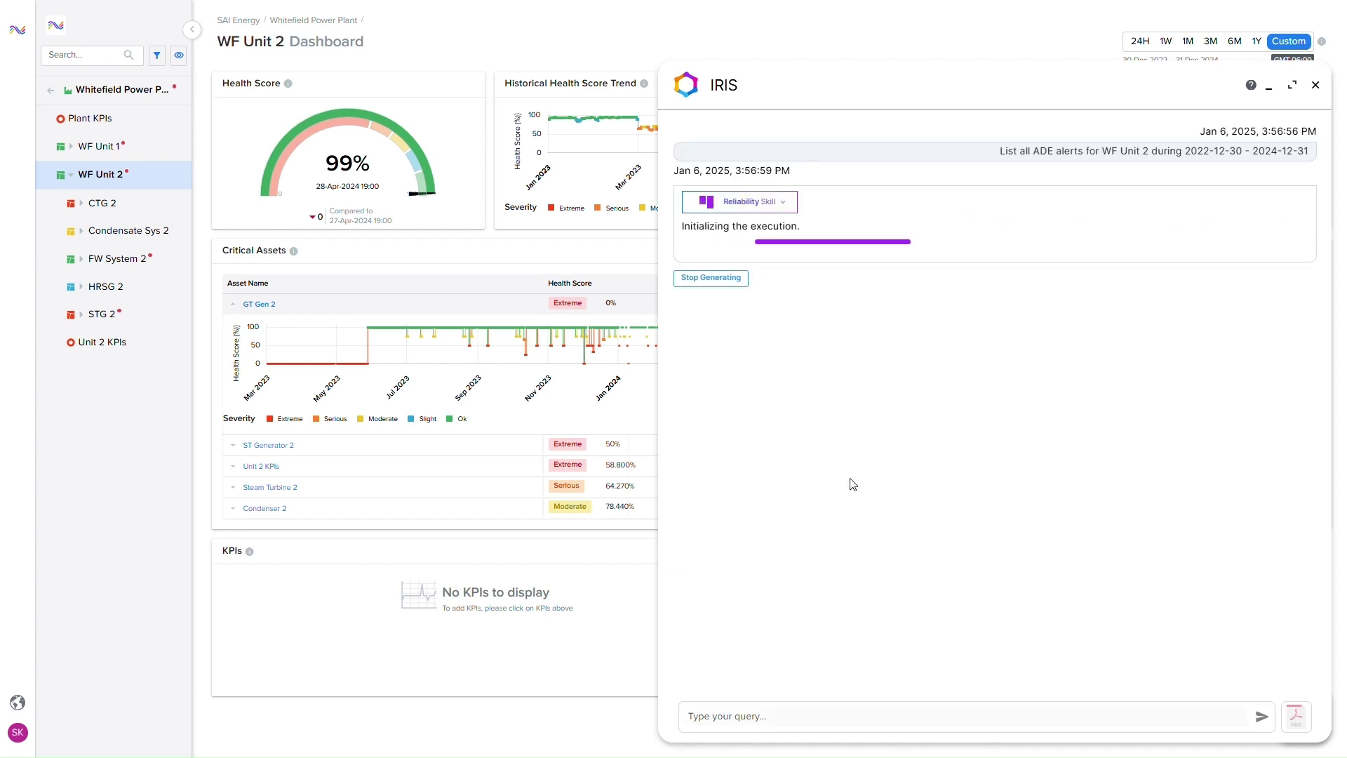
click(783, 206)
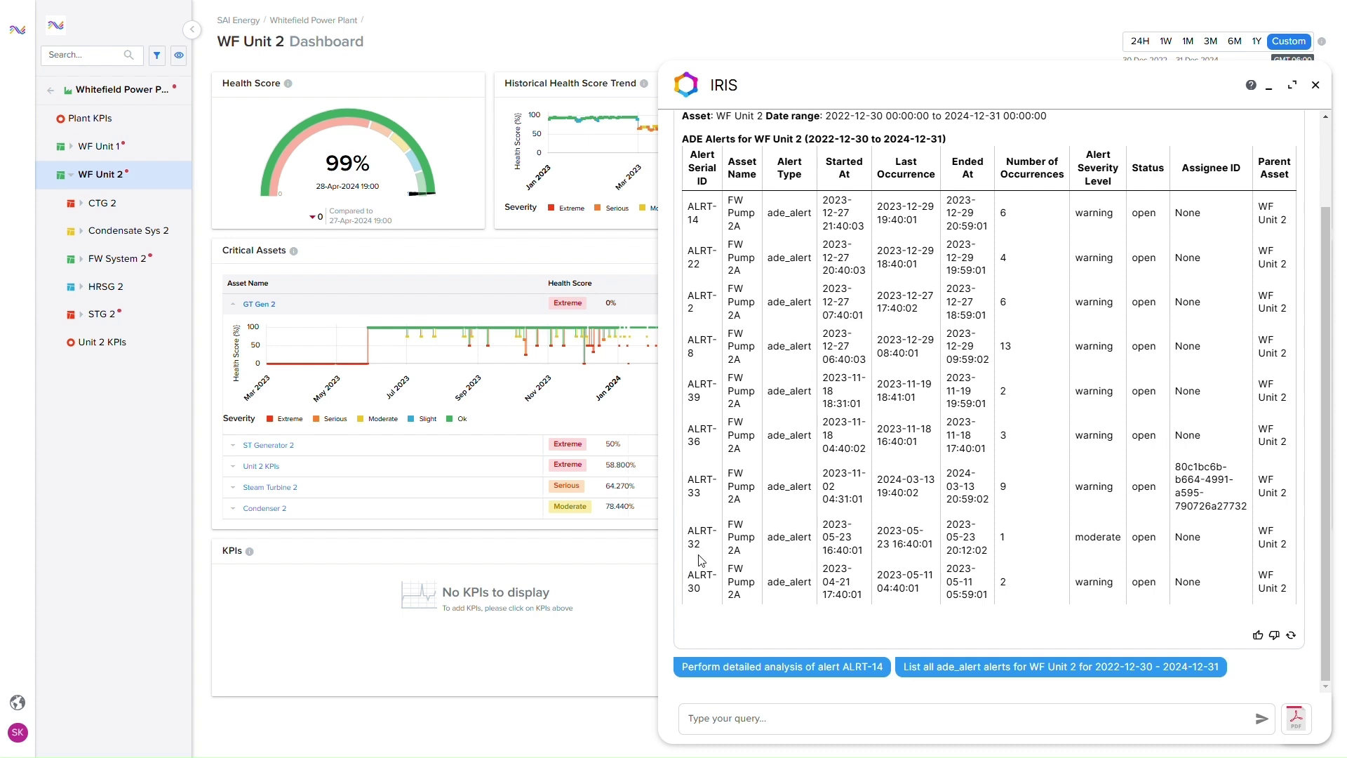
Request IRIS's detailed analysis of alert ALRT-14 using the suggested query.
click(780, 666)
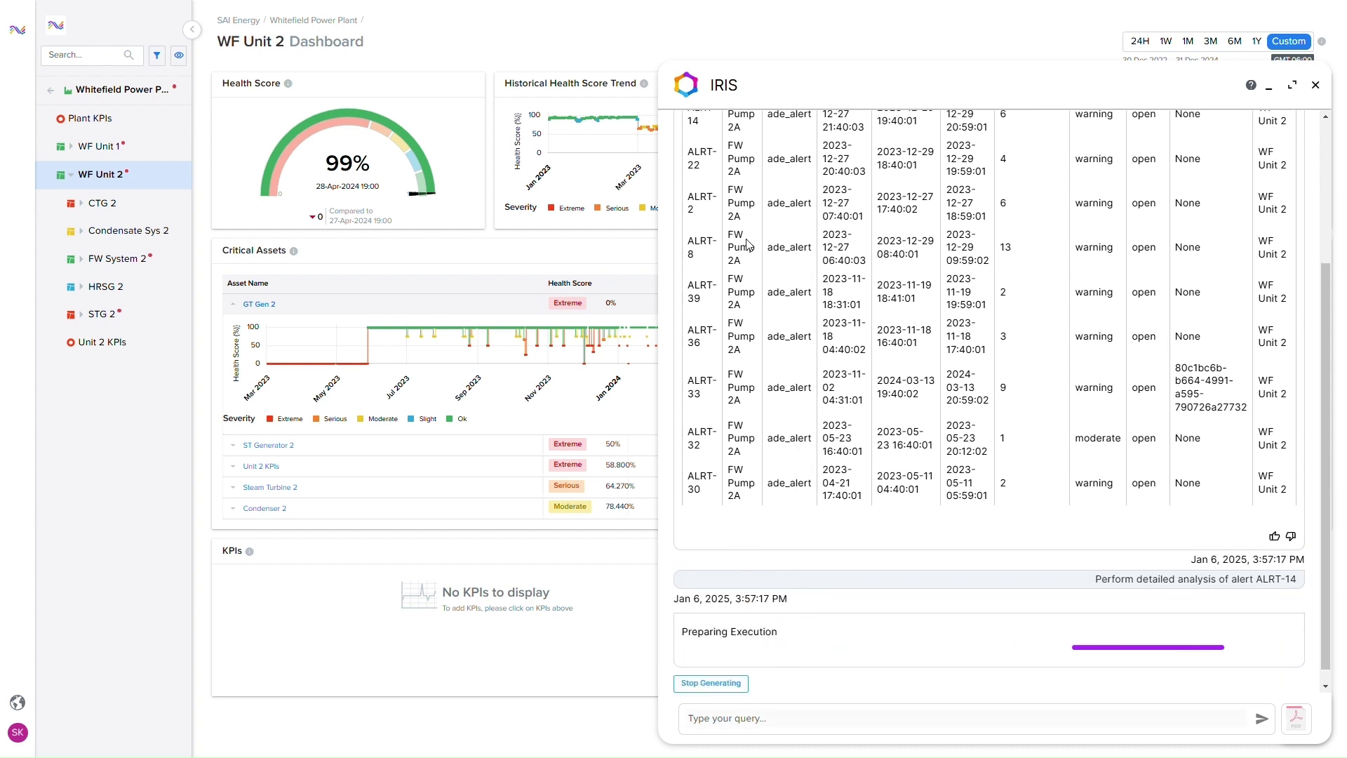
scroll(700, 200, up, 1)
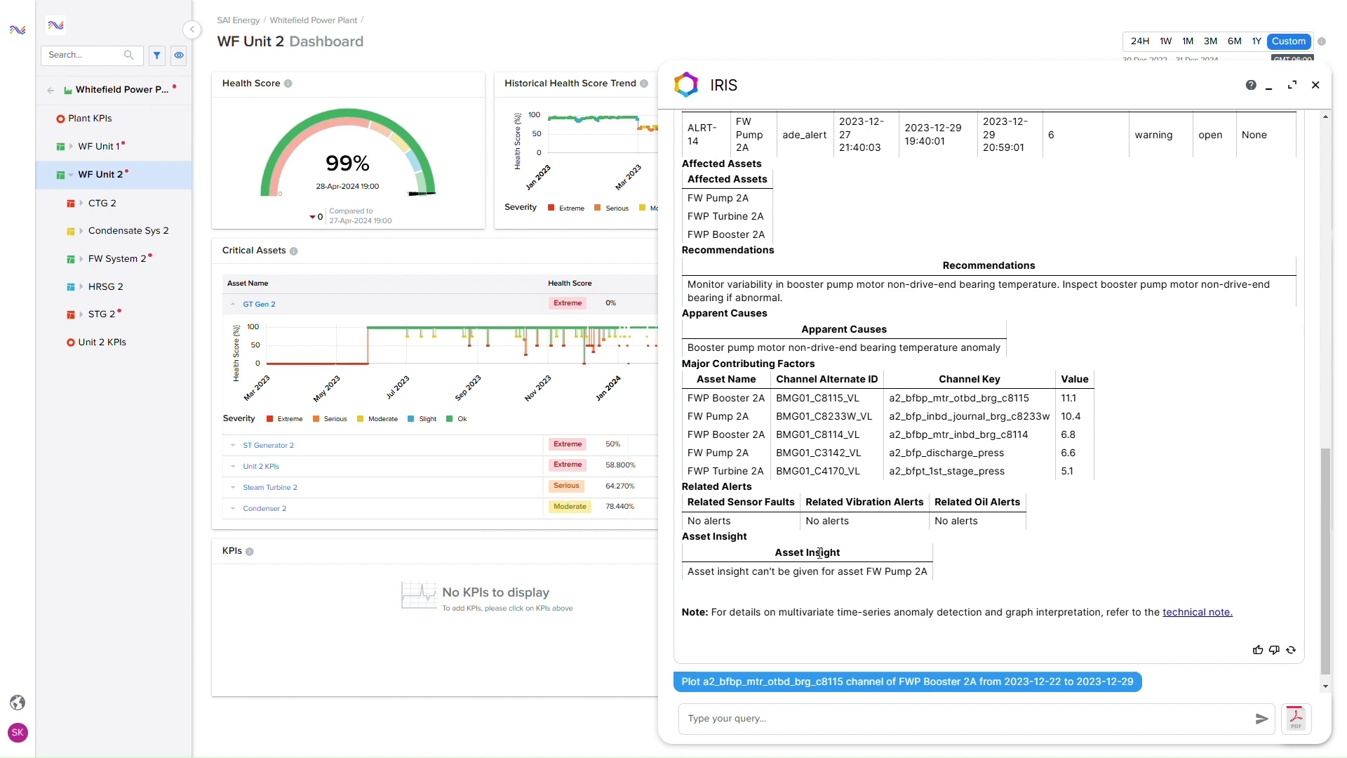
Plot channel a2_bfbp_mtr_otbd_brg_c8115 and zoom into the Dec 25 temperature jump.
click(784, 682)
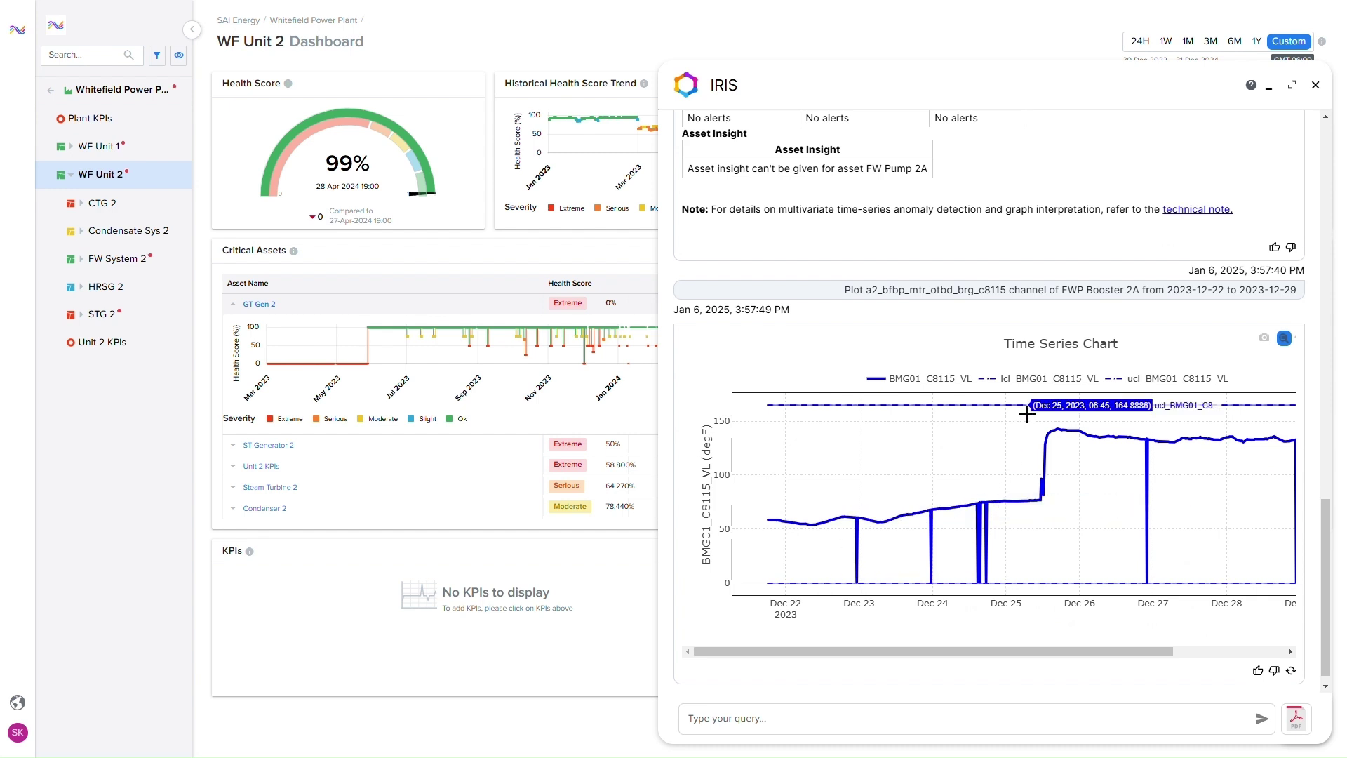
drag(1027, 414, 1074, 531)
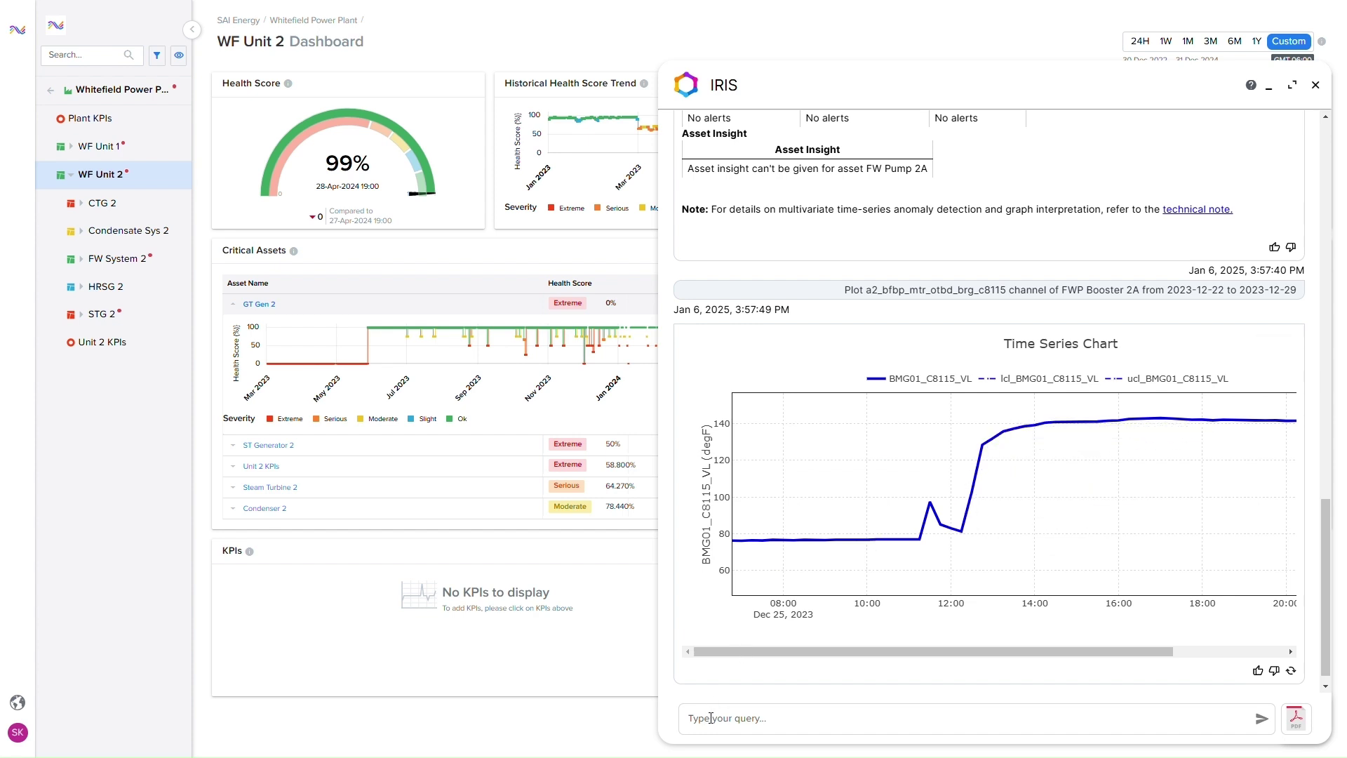
text(Plot the inter-correlation plot for contributing factors of ALRT 14)
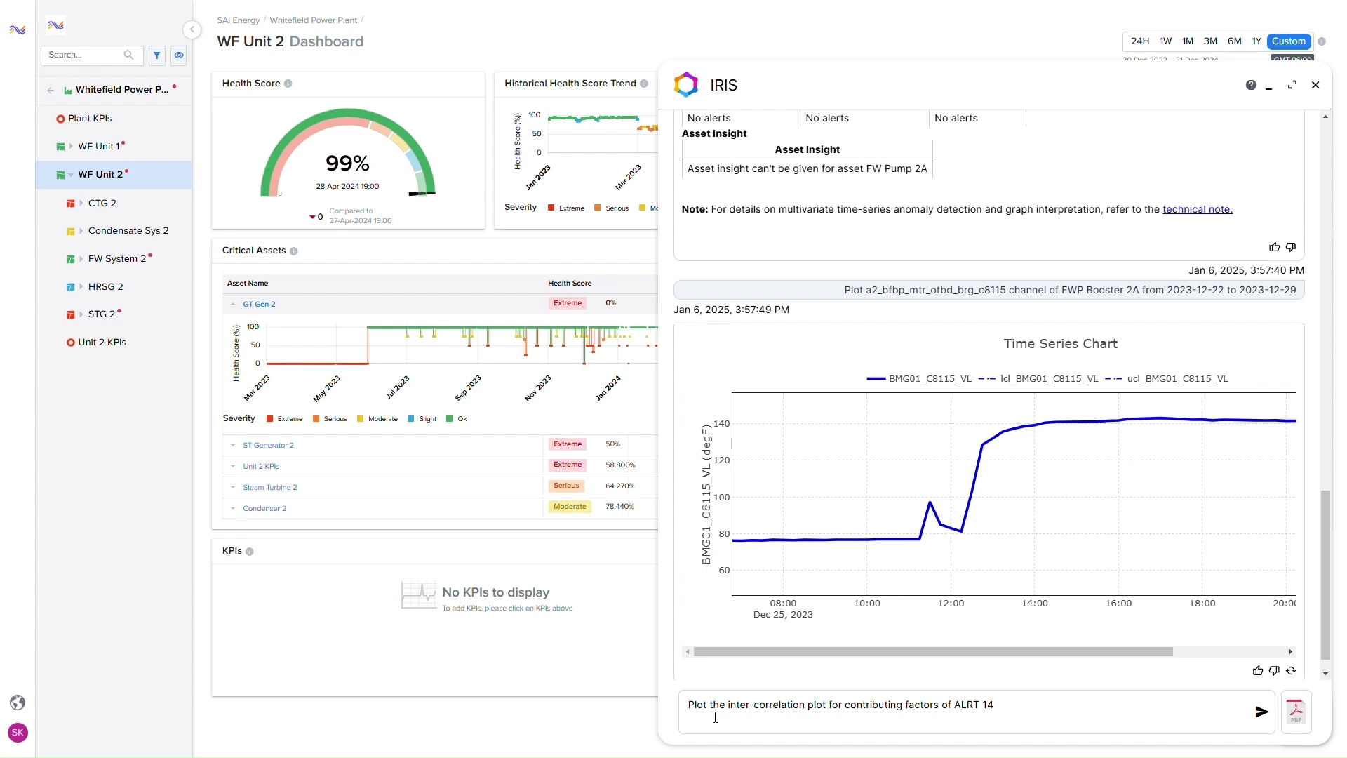
Submit the ALRT-14 inter-correlation plot query and expand the Reliability Skill progress chip.
key(Return)
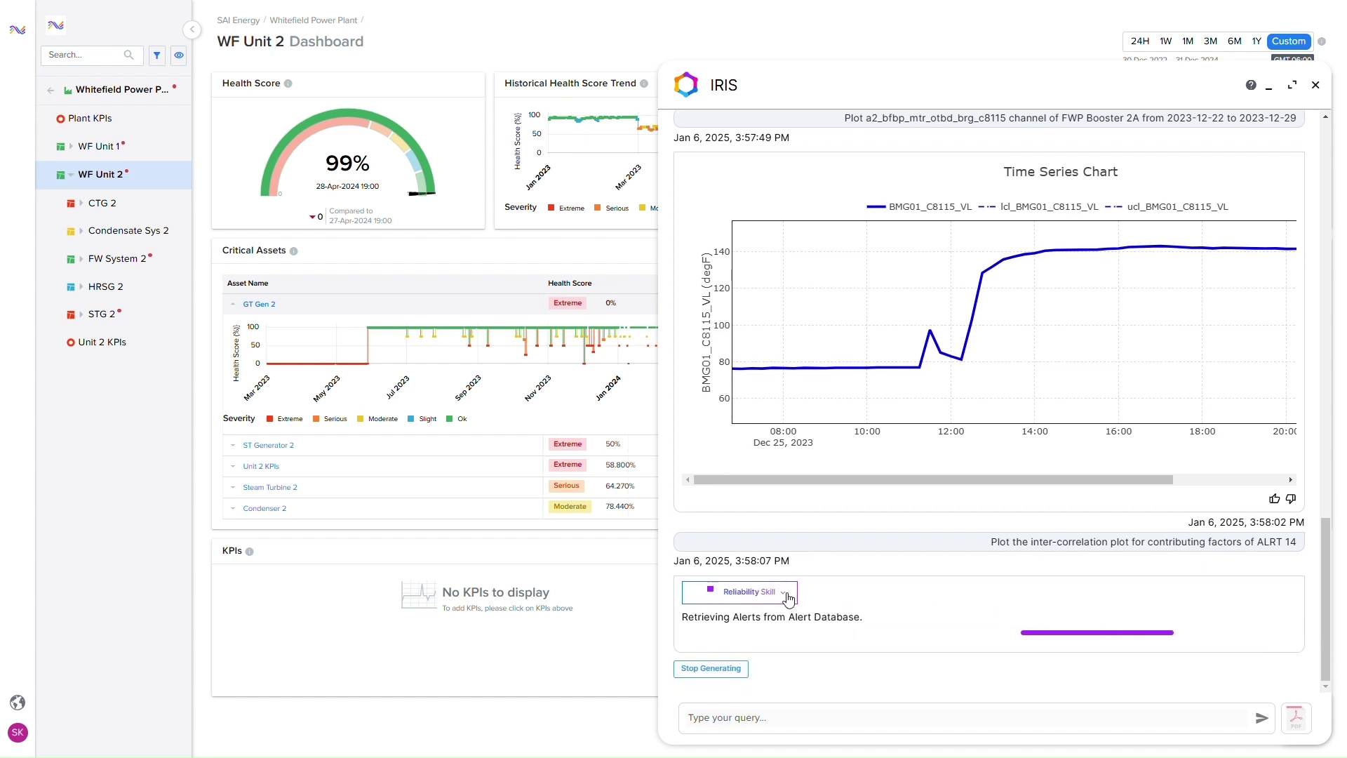
click(784, 593)
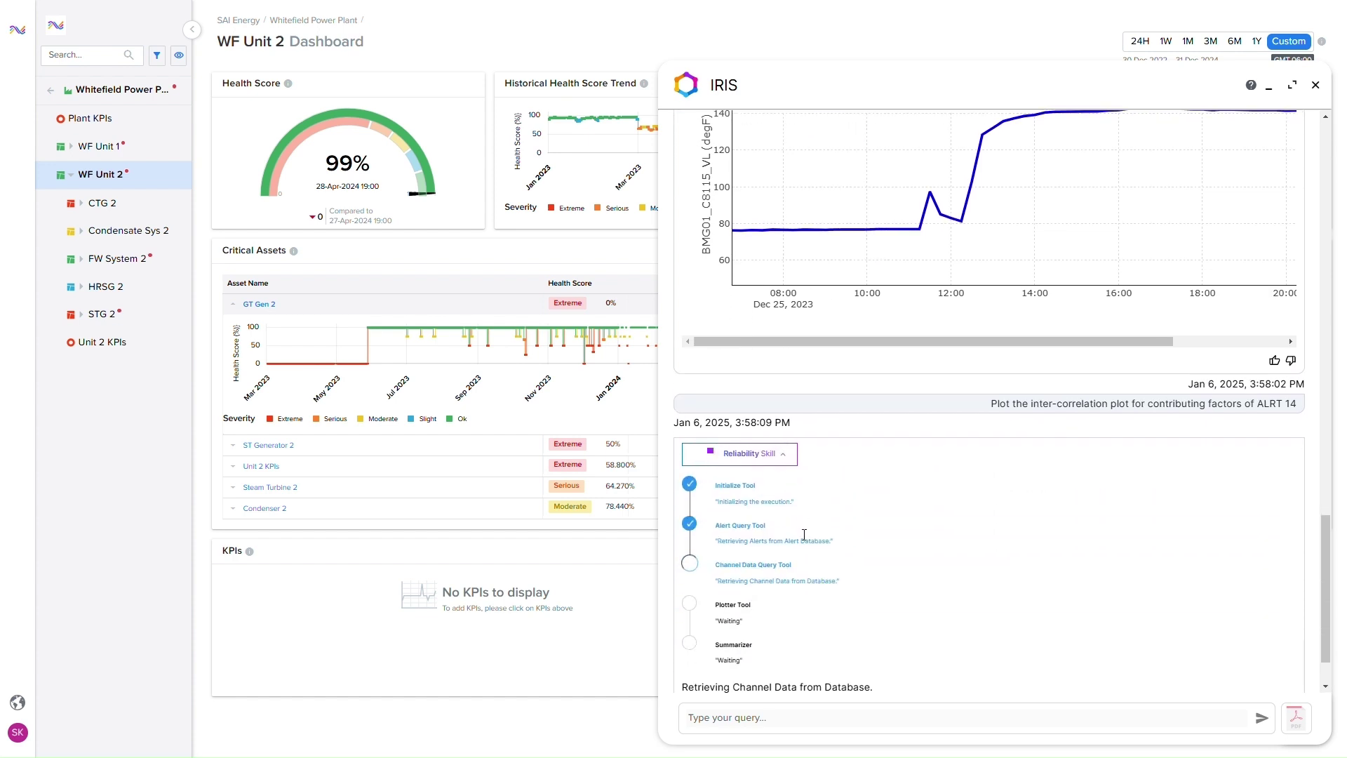